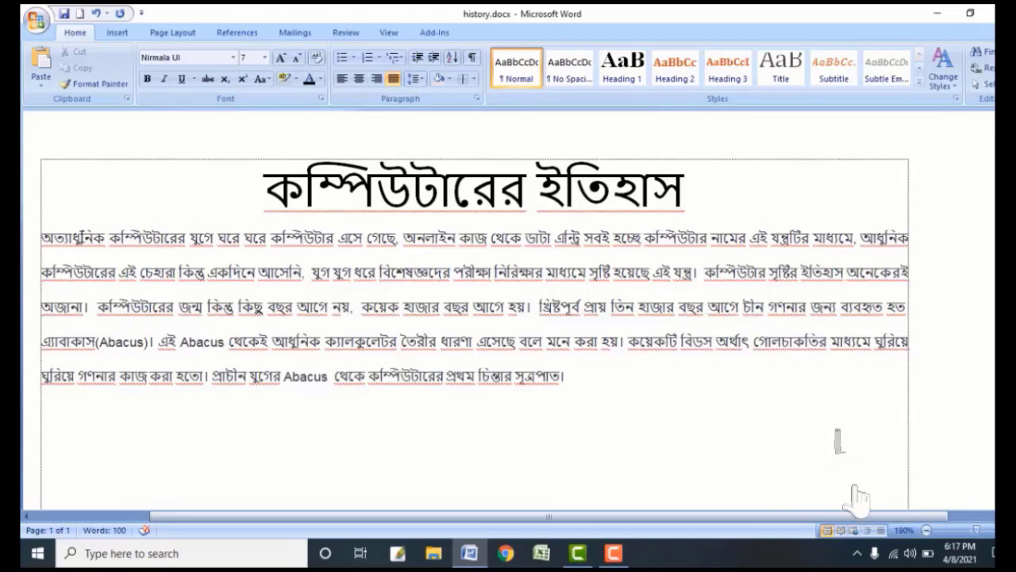
Copy the body paragraph beneath the title and paste four copies of it below the original.
mouse_move(36, 238)
mouse_down()
mouse_move(453, 278)
mouse_move(578, 367)
mouse_move(572, 409)
mouse_up()
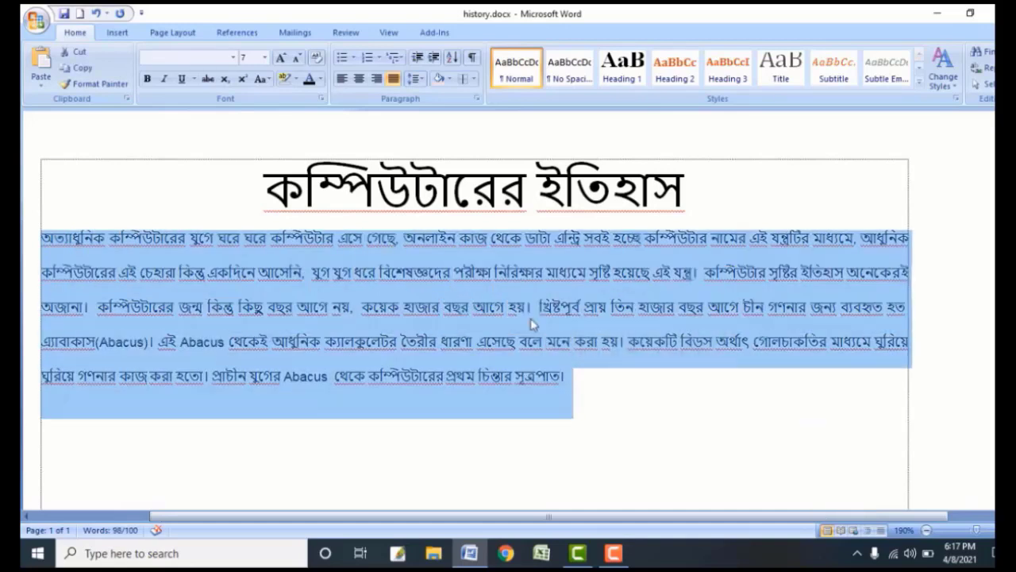
click(82, 69)
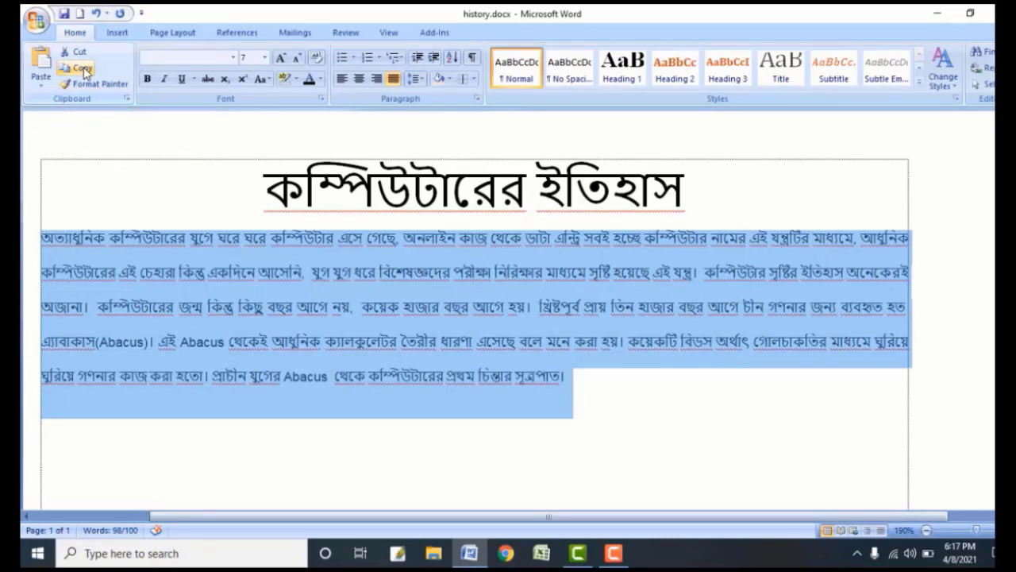
click(121, 421)
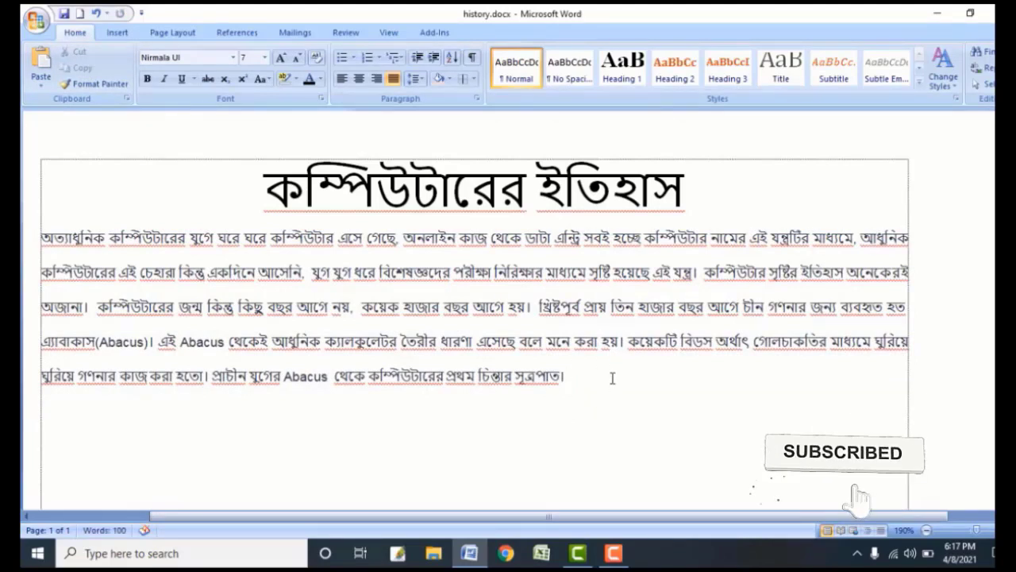
click(38, 70)
scroll(262, 333, down, 2)
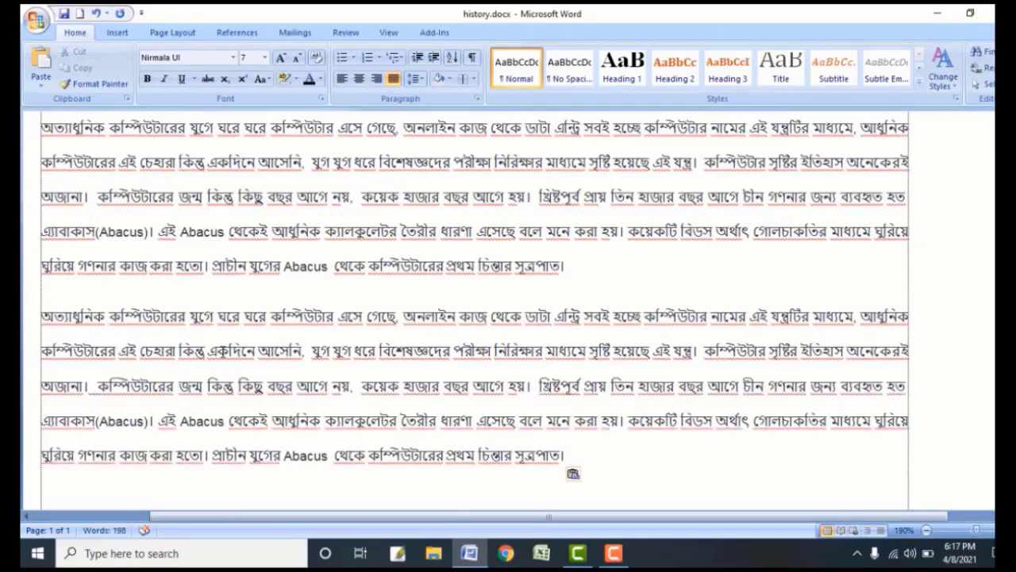
click(43, 62)
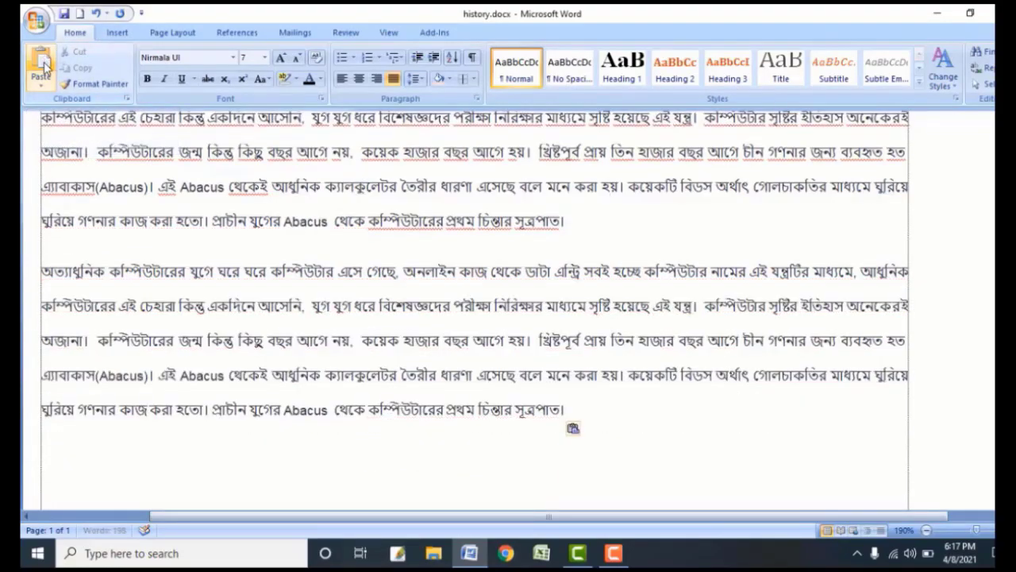
click(44, 62)
scroll(272, 248, up, 5)
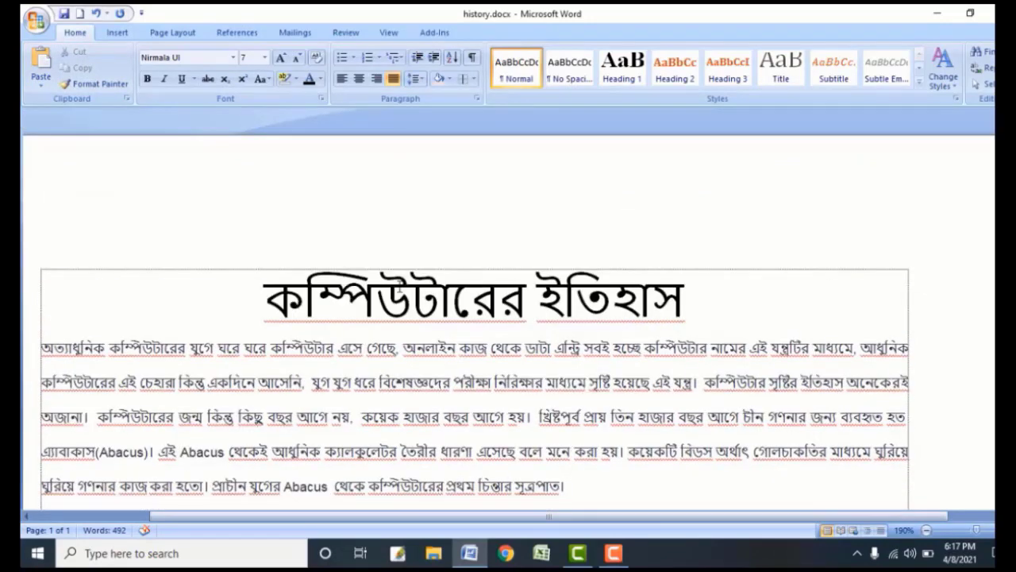
Highlight the whole second body paragraph in green.
scroll(400, 287, down, 3)
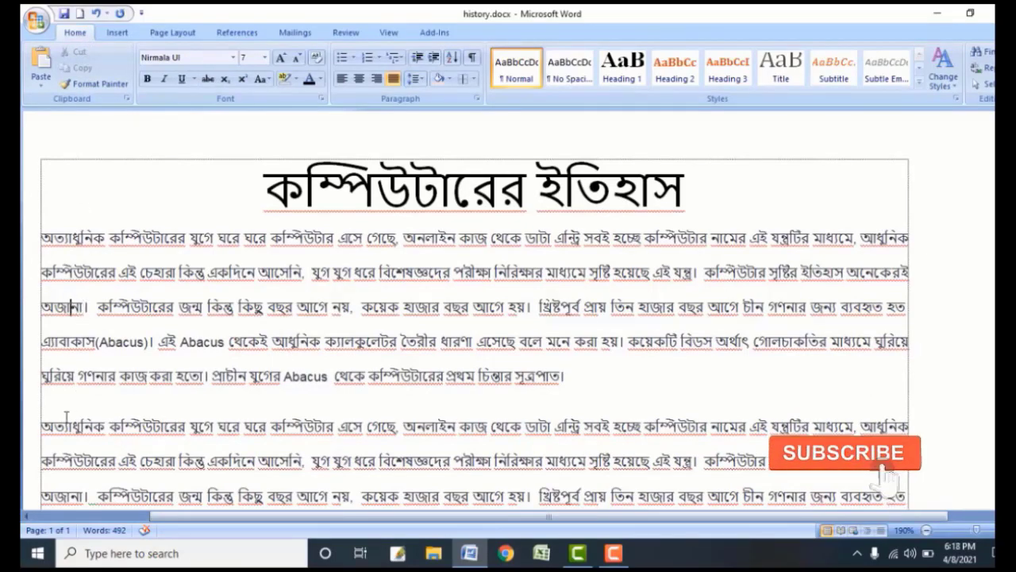
scroll(67, 397, down, 3)
drag(41, 311, 584, 463)
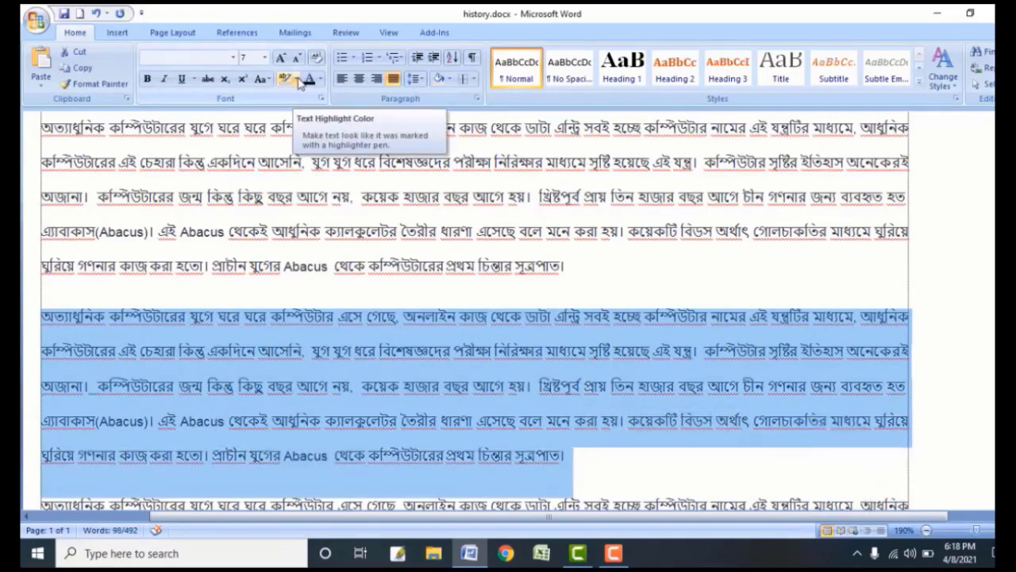
click(297, 81)
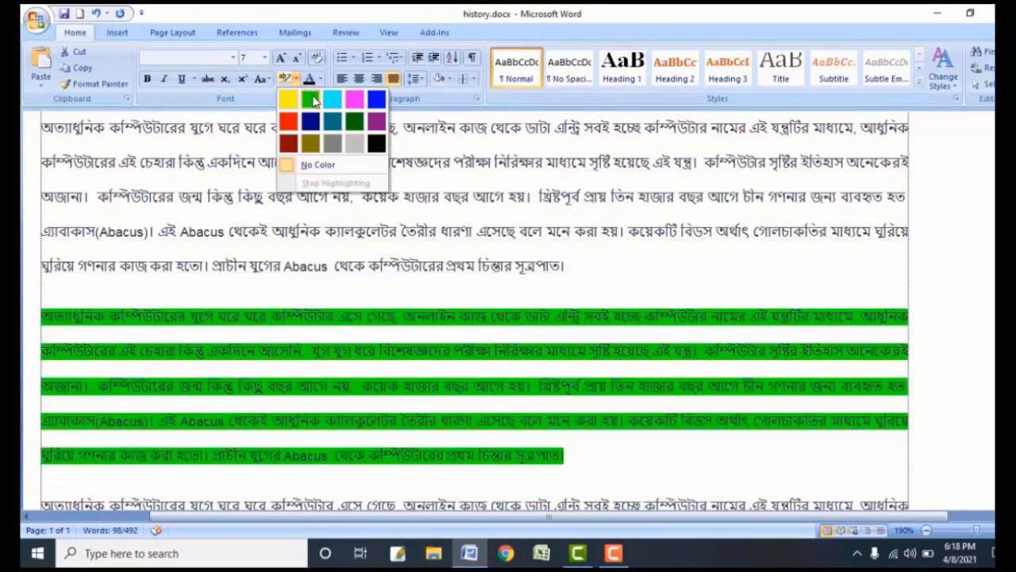
click(311, 99)
click(216, 337)
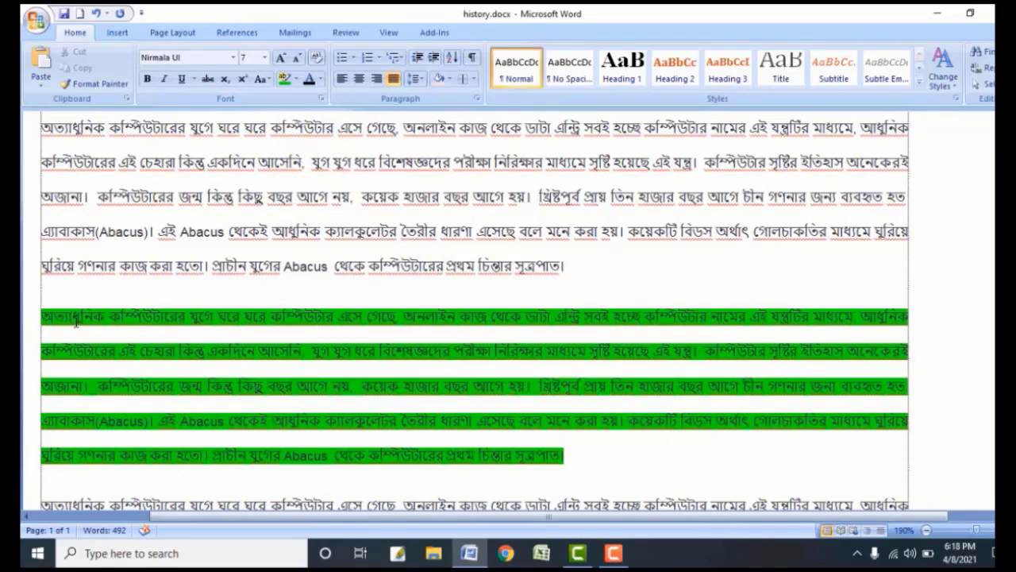
Cut the green-highlighted paragraph and paste it on the empty line at the end of the document.
scroll(77, 321, down, 1)
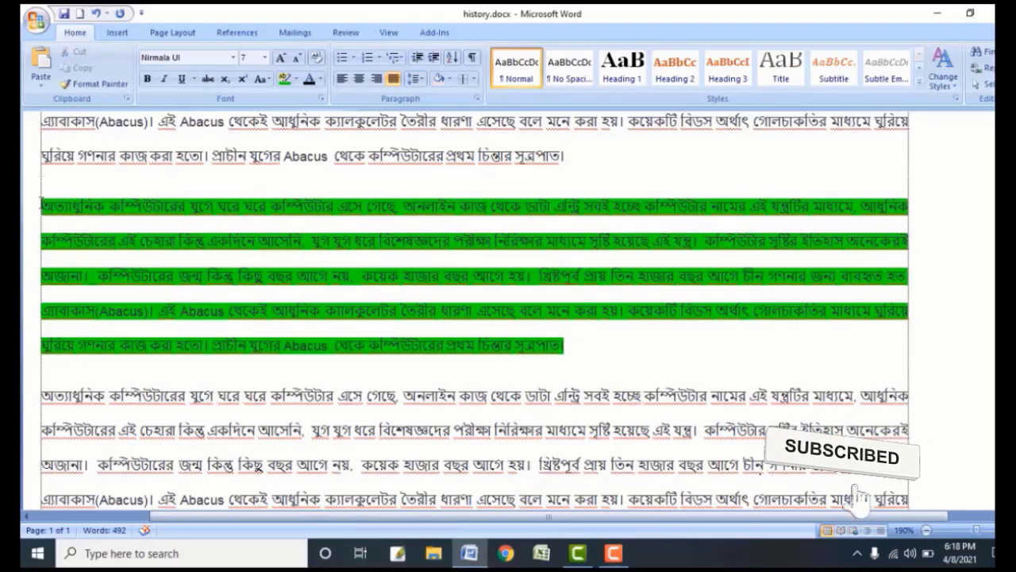
drag(40, 204, 574, 345)
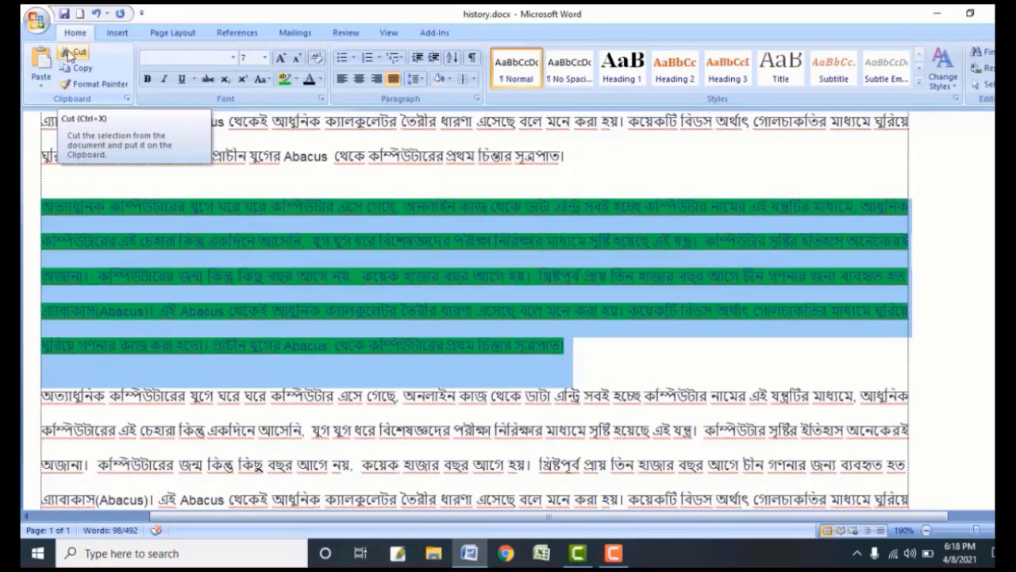
click(71, 53)
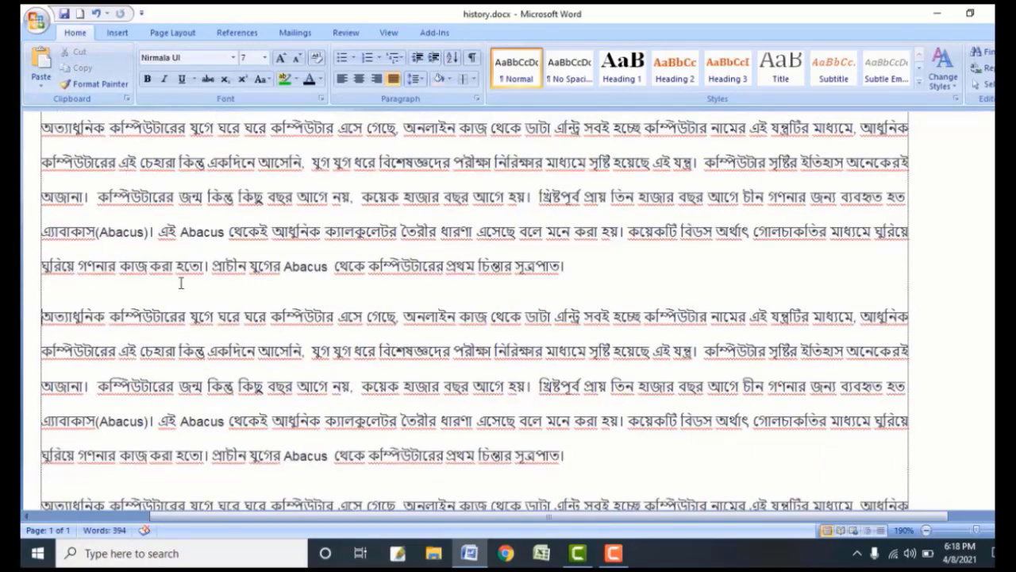
scroll(160, 300, down, 8)
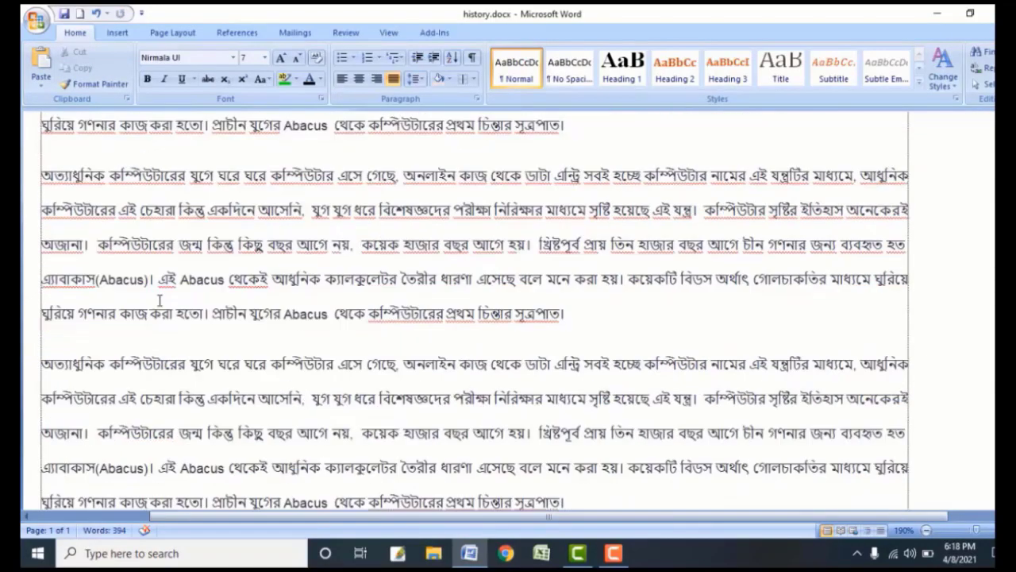
click(62, 324)
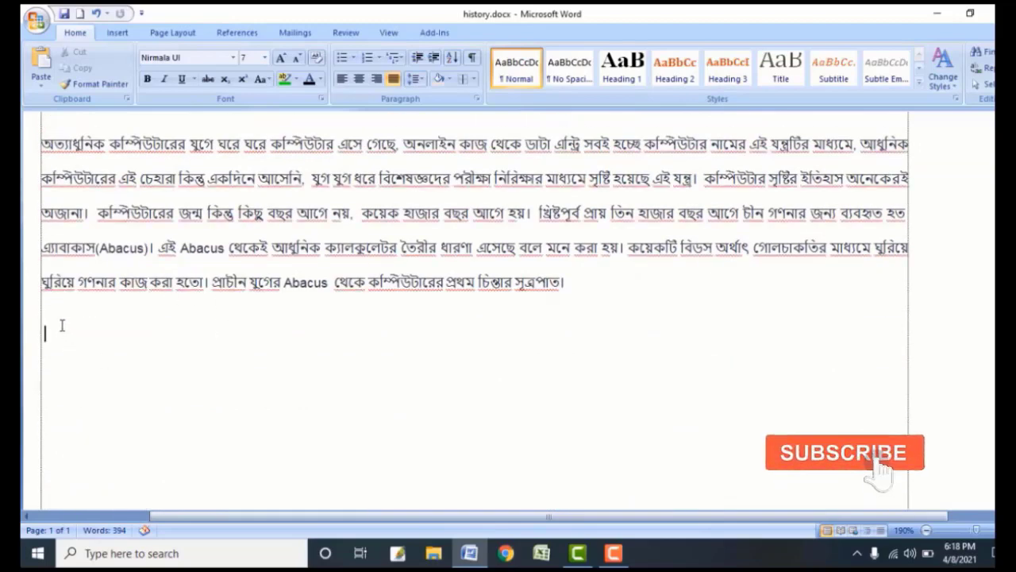
click(44, 61)
scroll(262, 298, up, 4)
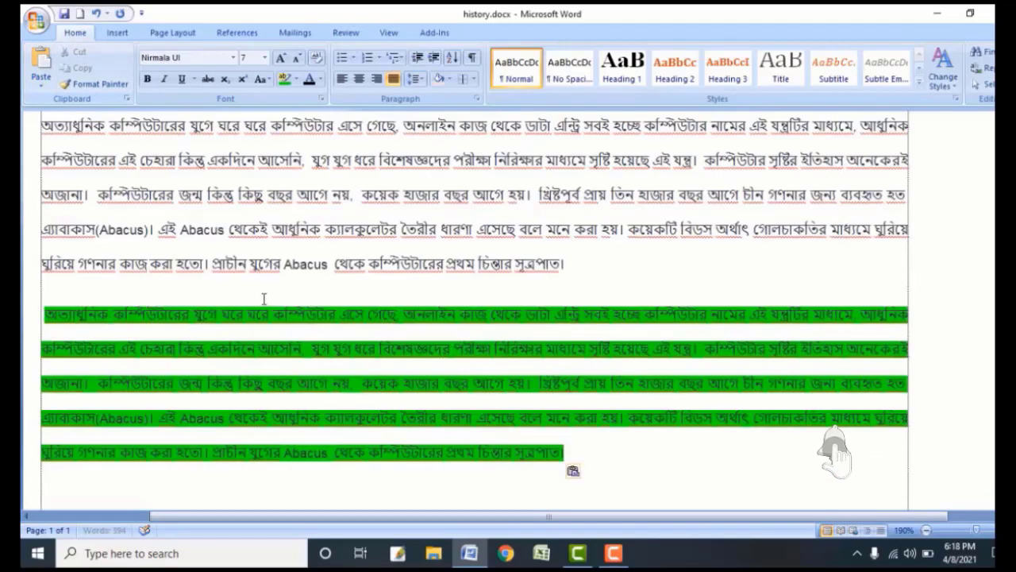
Review the relocated green paragraph and the order of the paragraphs above it.
scroll(254, 346, up, 3)
scroll(254, 346, up, 5)
scroll(254, 346, down, 8)
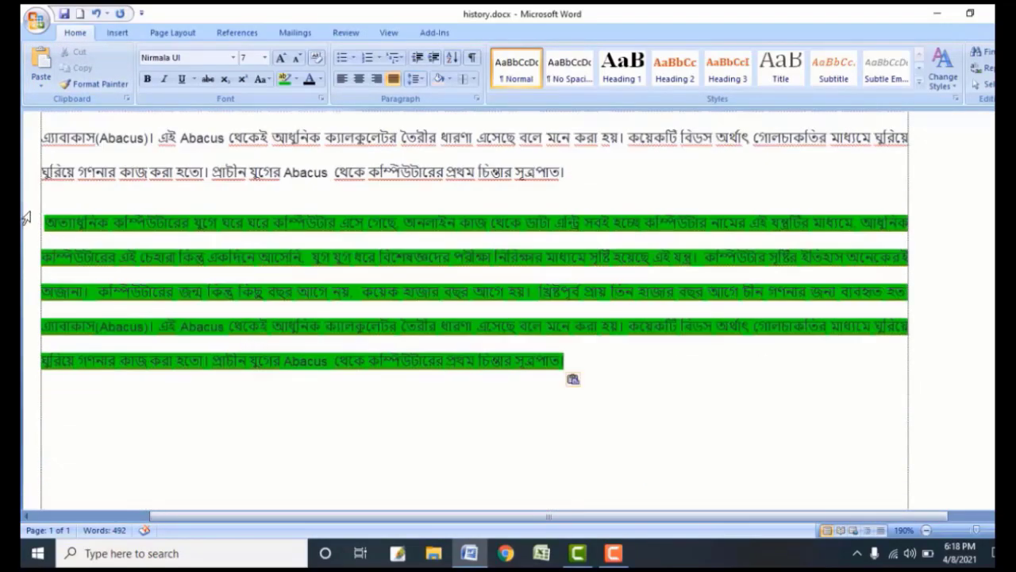
scroll(88, 227, up, 2)
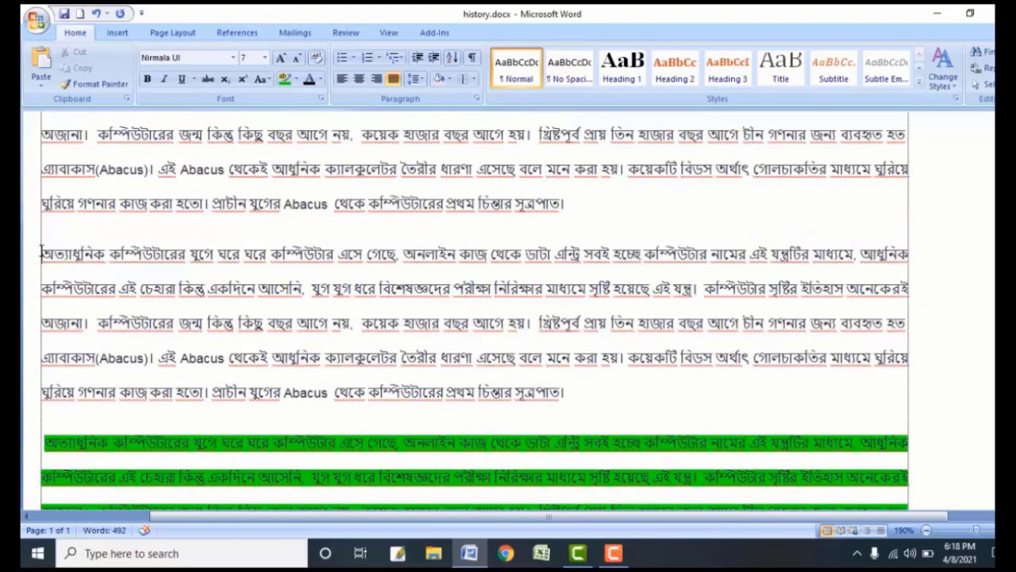
drag(41, 252, 572, 357)
scroll(372, 385, down, 1)
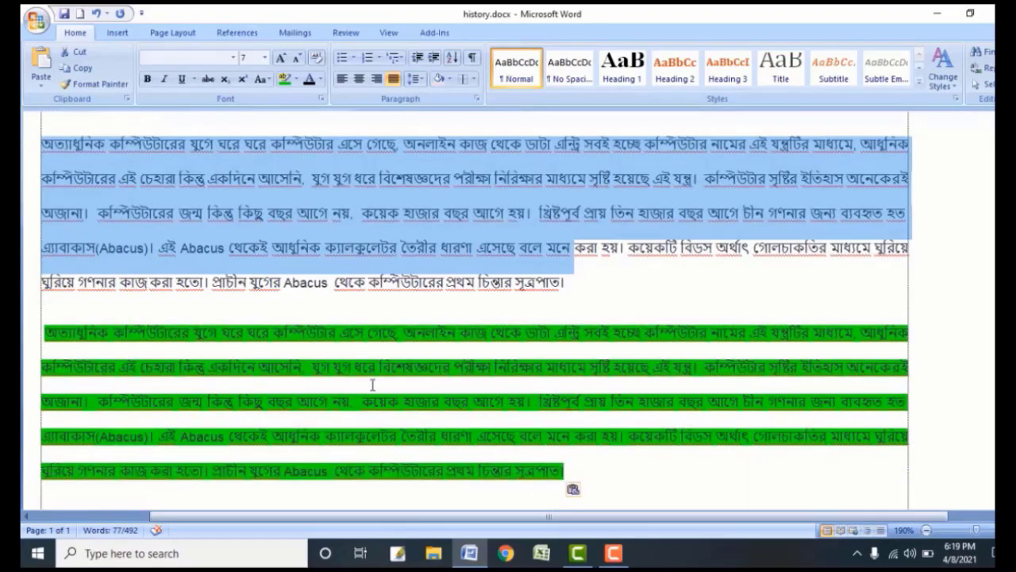
click(237, 368)
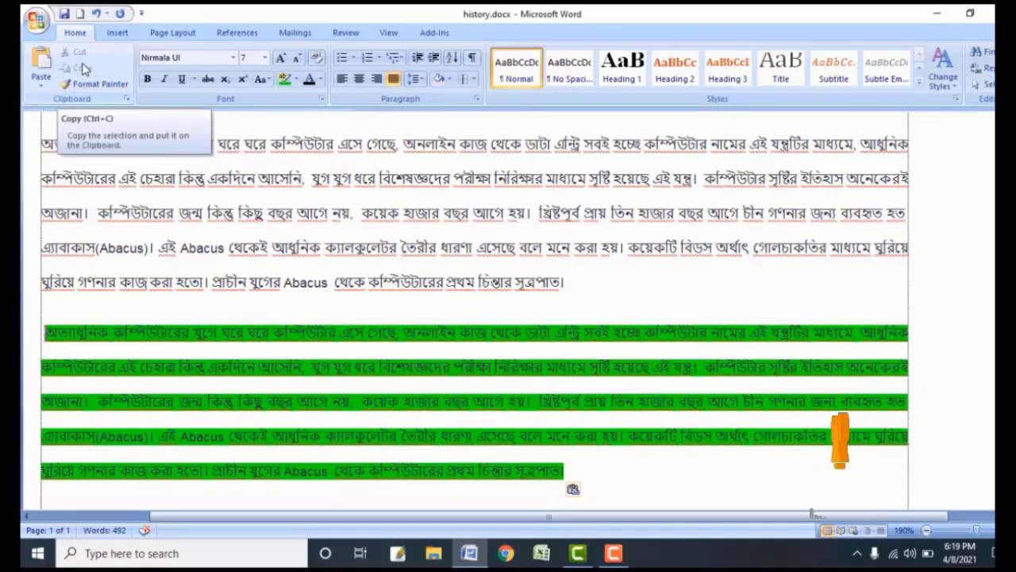
scroll(196, 159, down, 2)
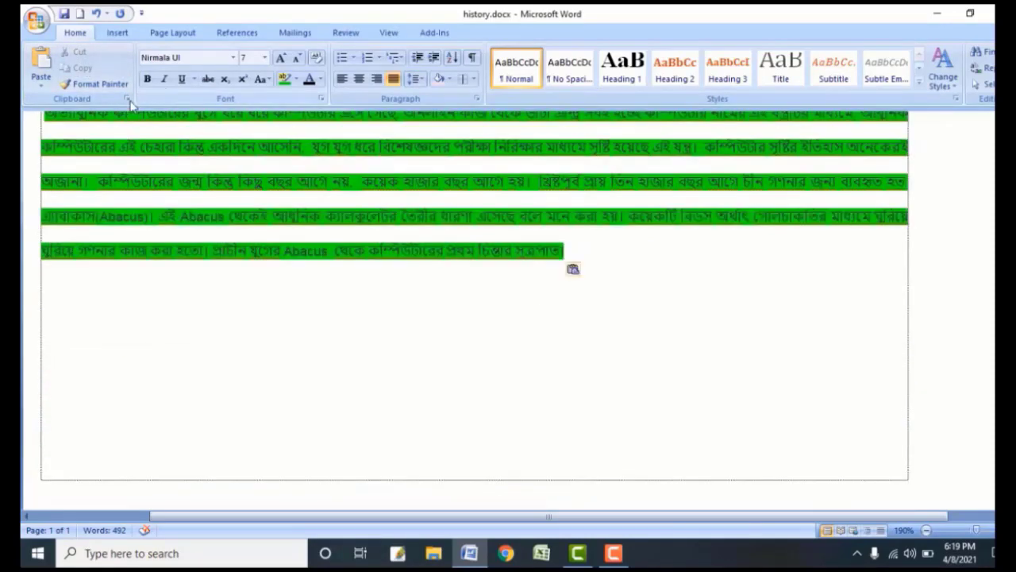
Try bold on the title "কম্পিউটারের ইতিহাস", toggling it off and on, and undo the bold formatting.
scroll(401, 184, up, 10)
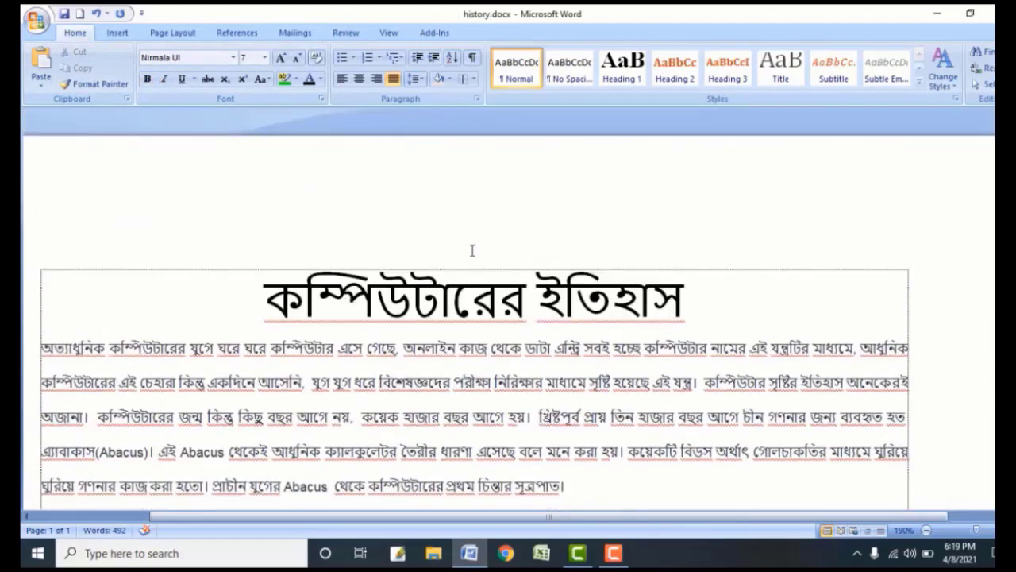
drag(261, 300, 694, 287)
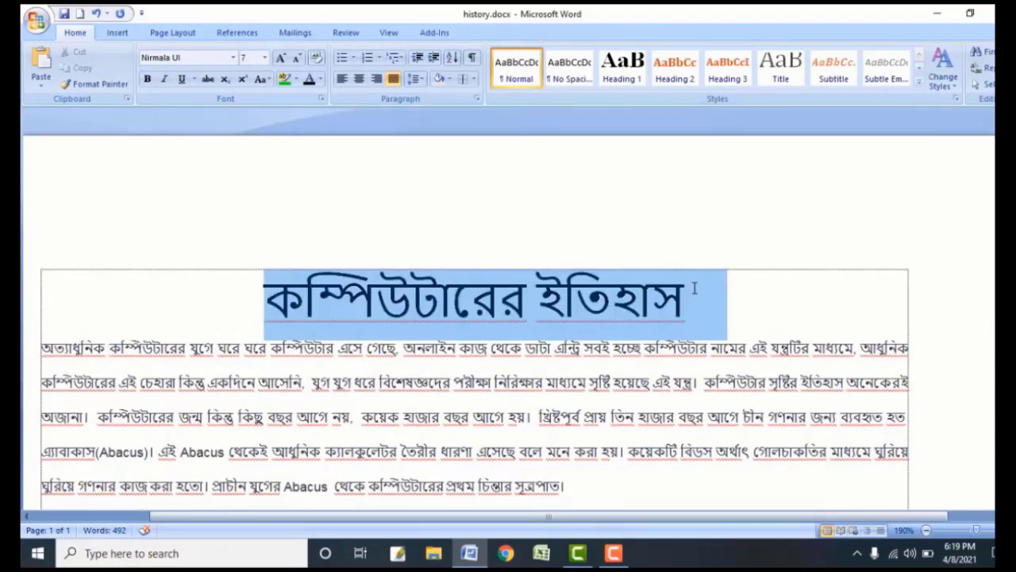
click(148, 80)
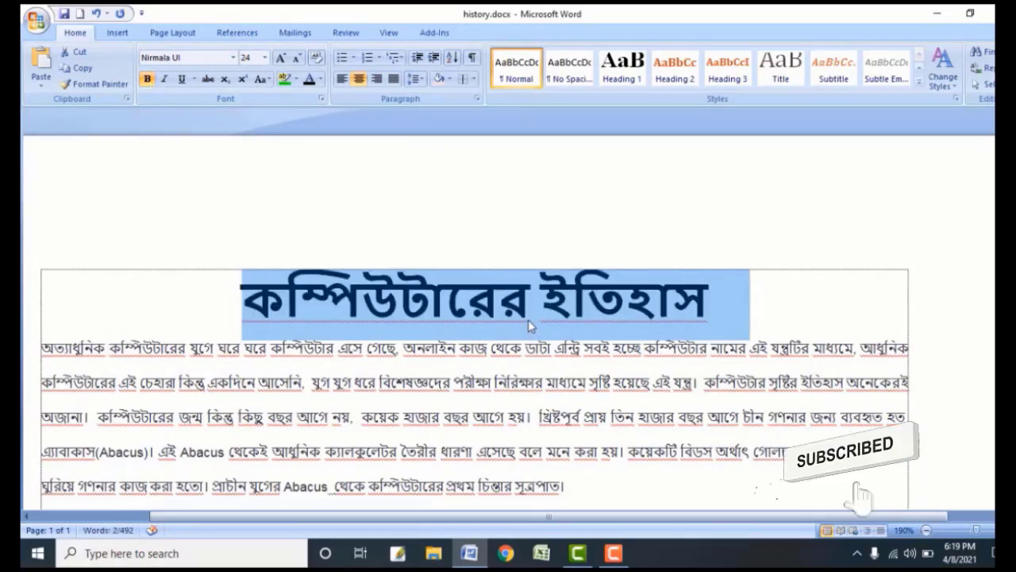
click(152, 82)
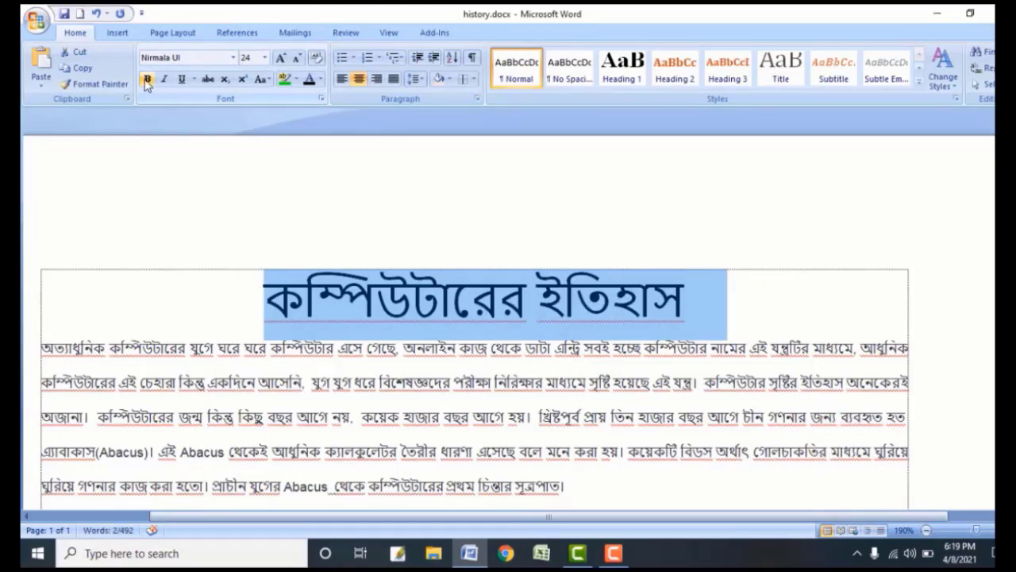
click(147, 80)
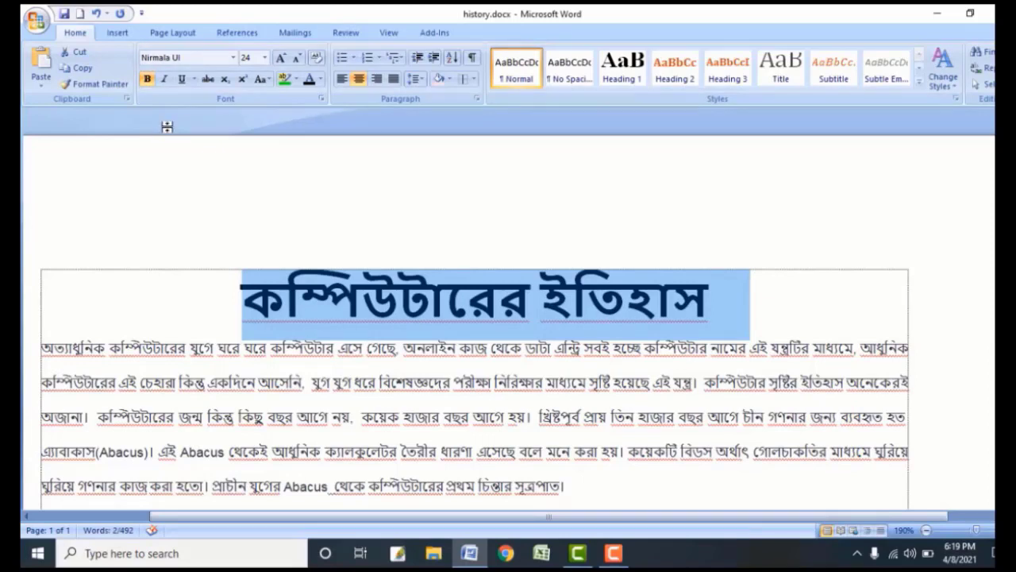
click(401, 298)
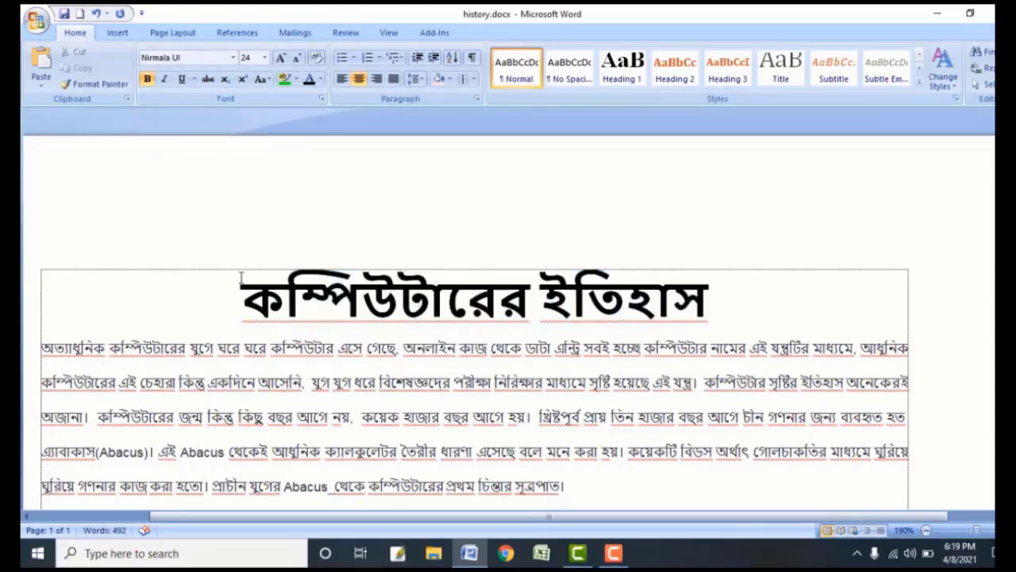
key(ctrl+z)
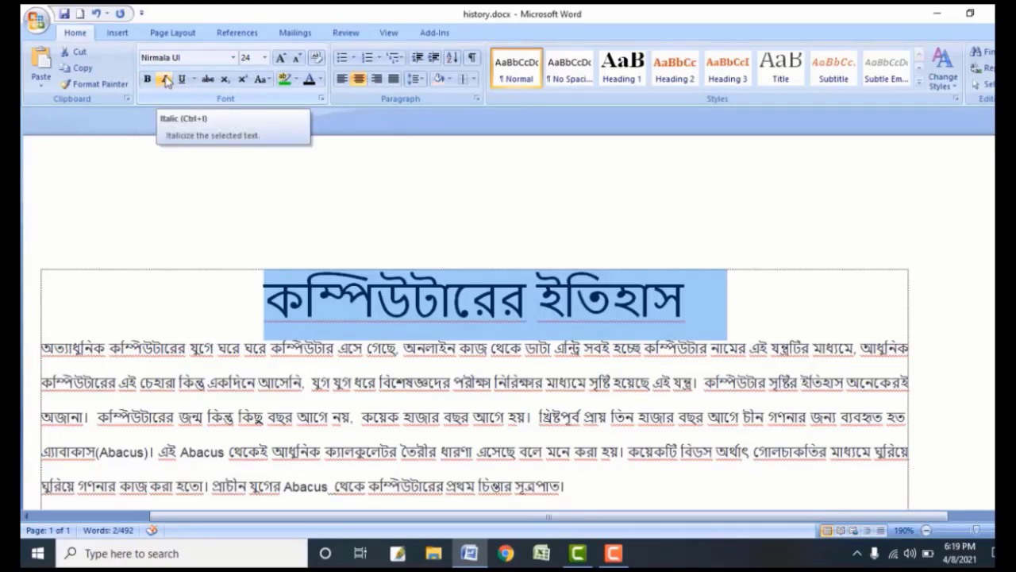
Try italic on the title and remove the italic formatting again.
click(166, 81)
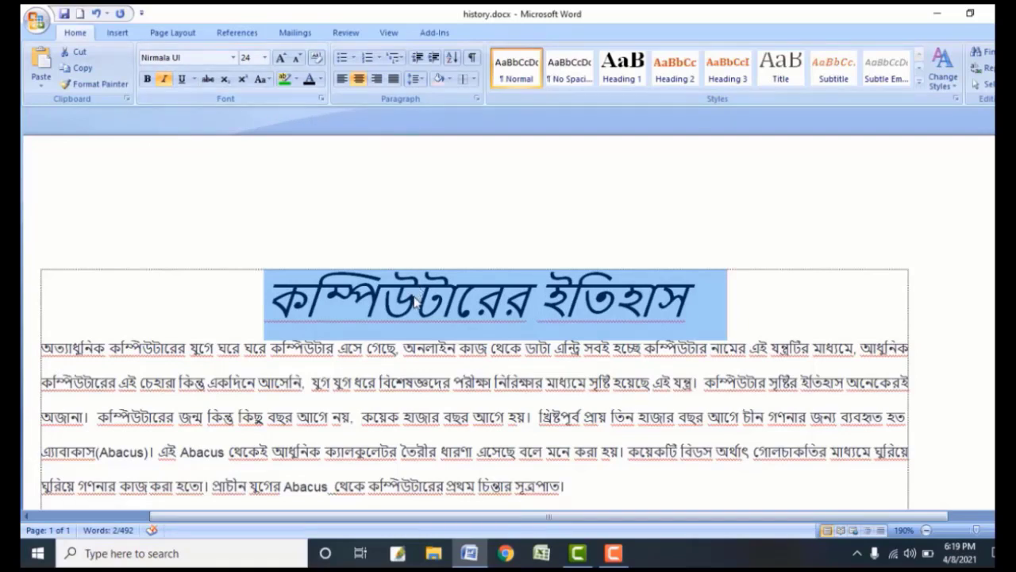
click(332, 304)
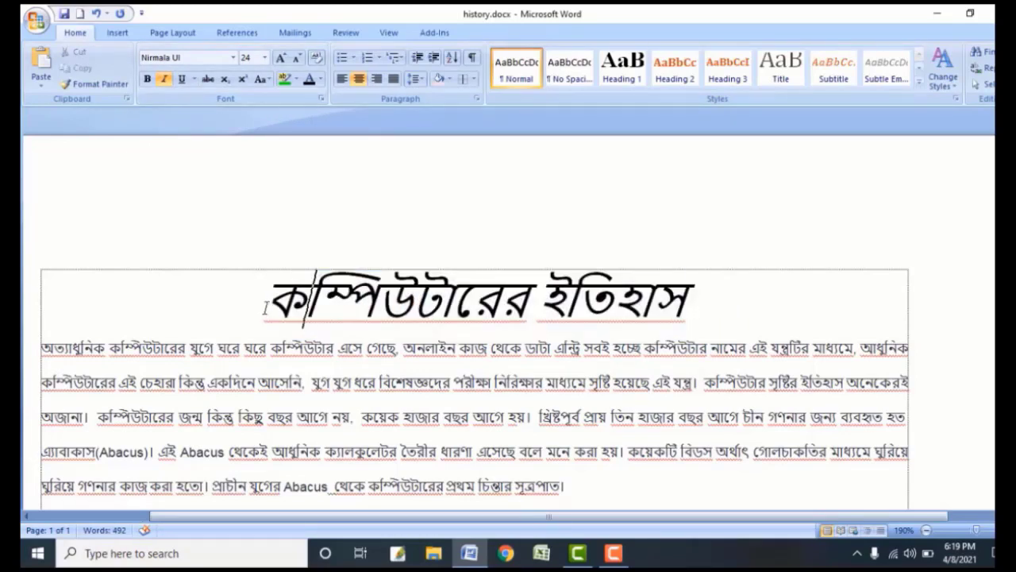
drag(266, 306, 715, 297)
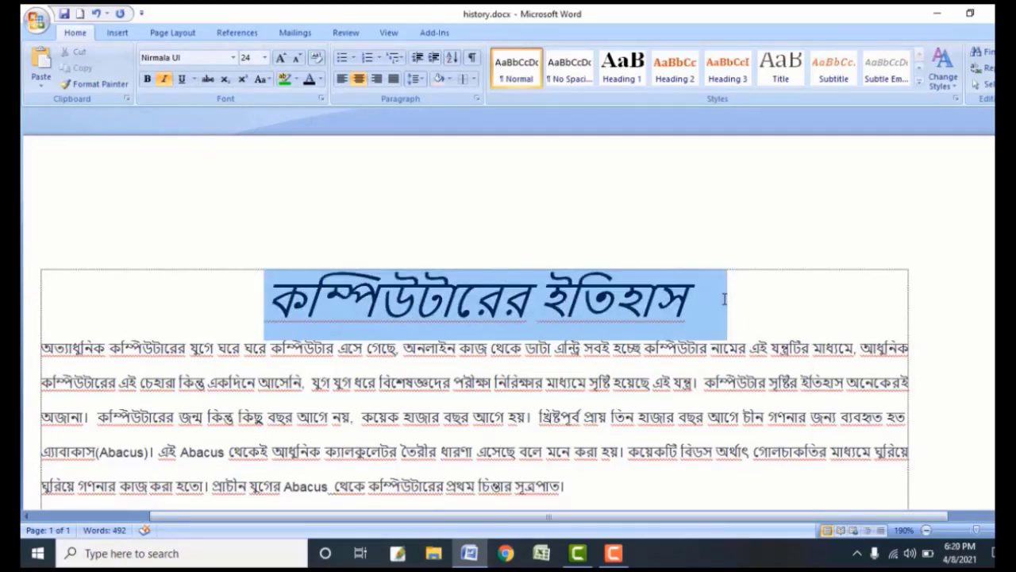
click(164, 81)
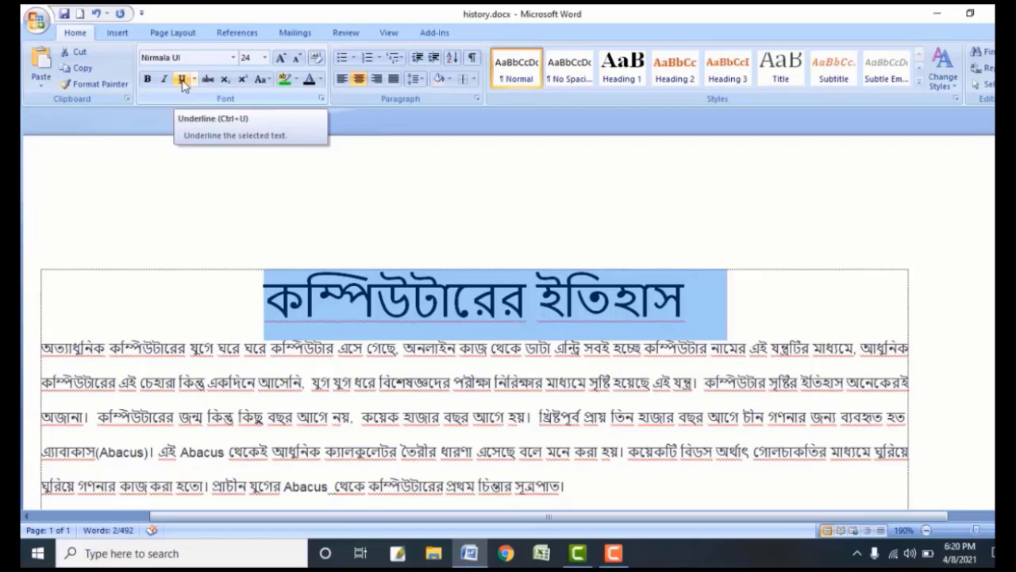
Underline the title "কম্পিউটারের ইতিহাস", try the thick and dashed underline styles, and settle on the thick underline.
click(182, 79)
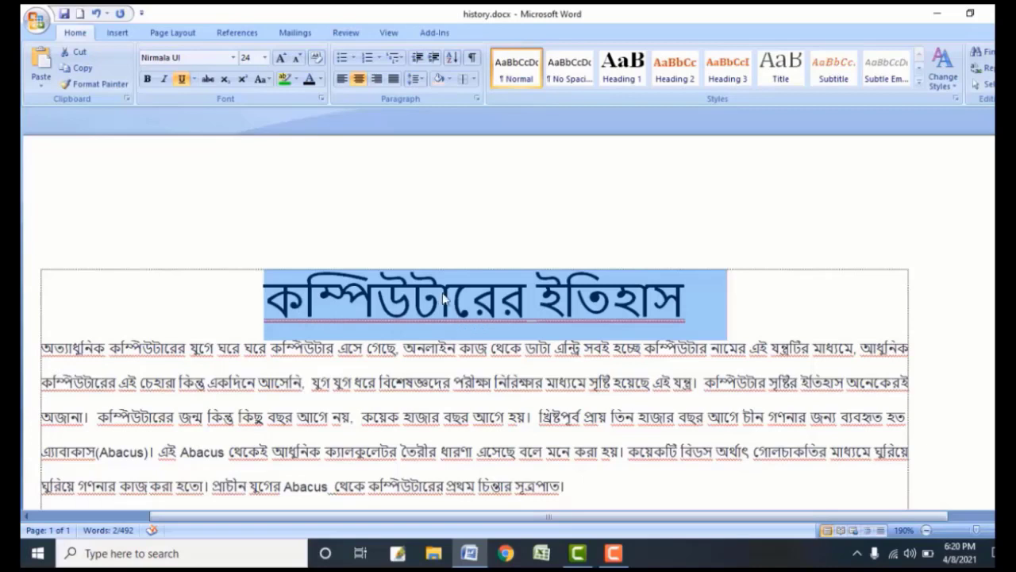
click(194, 80)
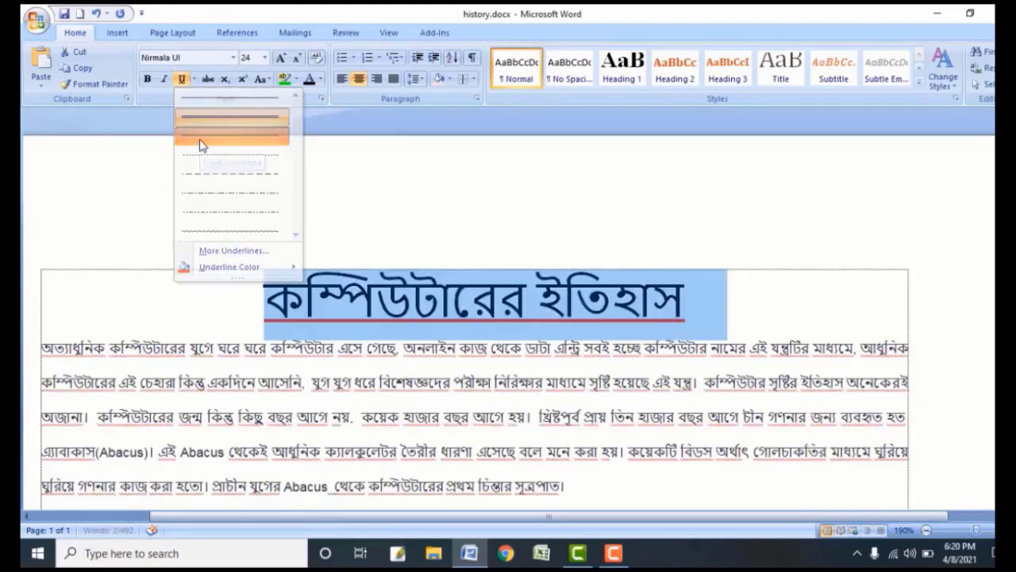
click(200, 141)
click(194, 80)
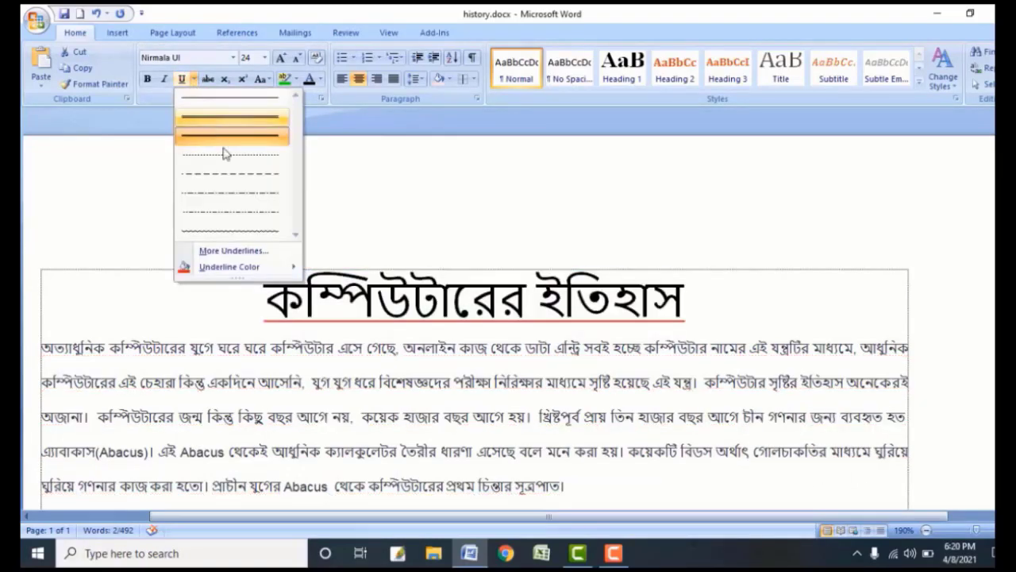
click(223, 183)
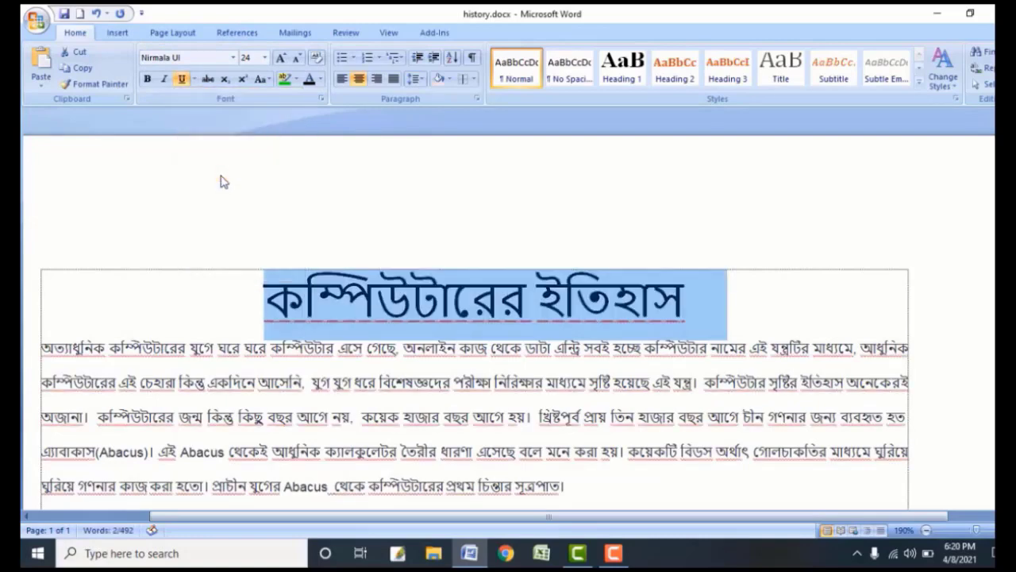
click(193, 79)
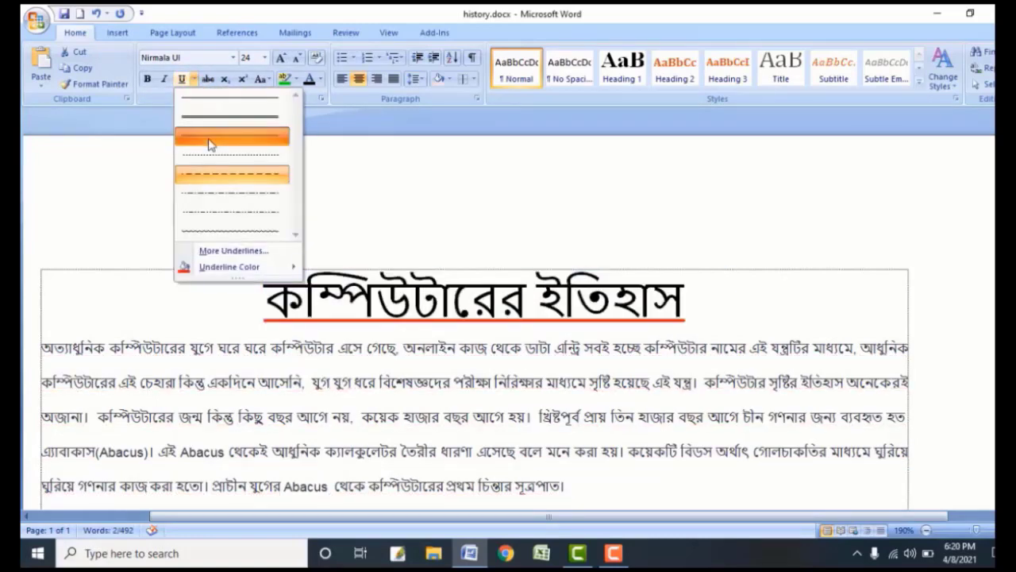
click(209, 135)
Set the title's underline color to the standard red and deselect the title.
click(195, 80)
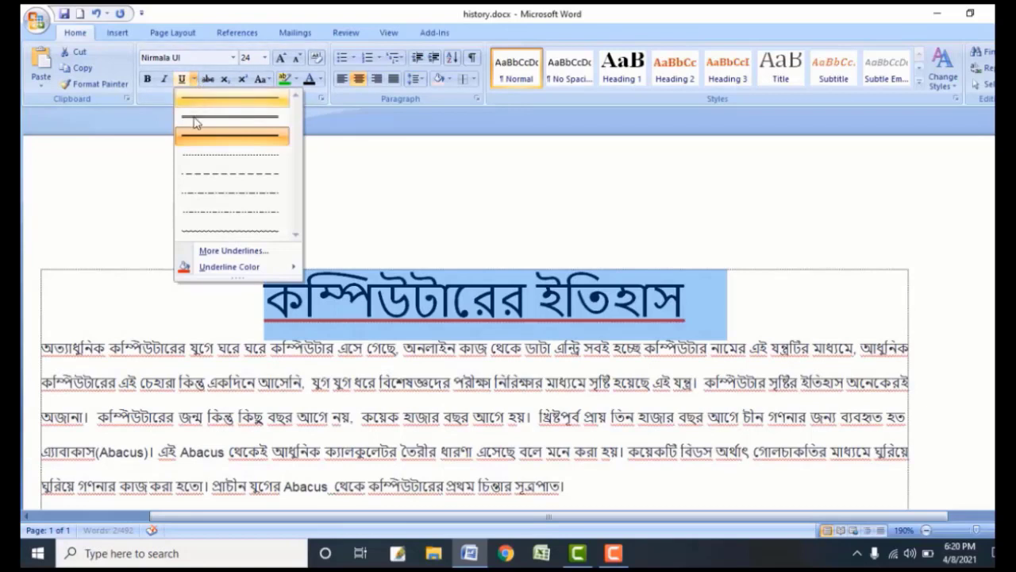
mouse_move(243, 270)
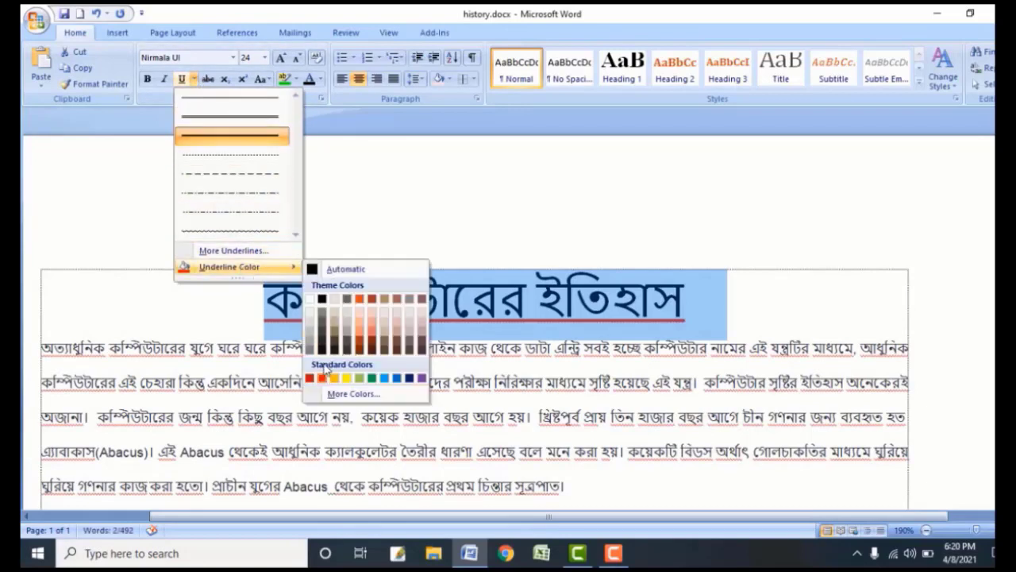
click(323, 378)
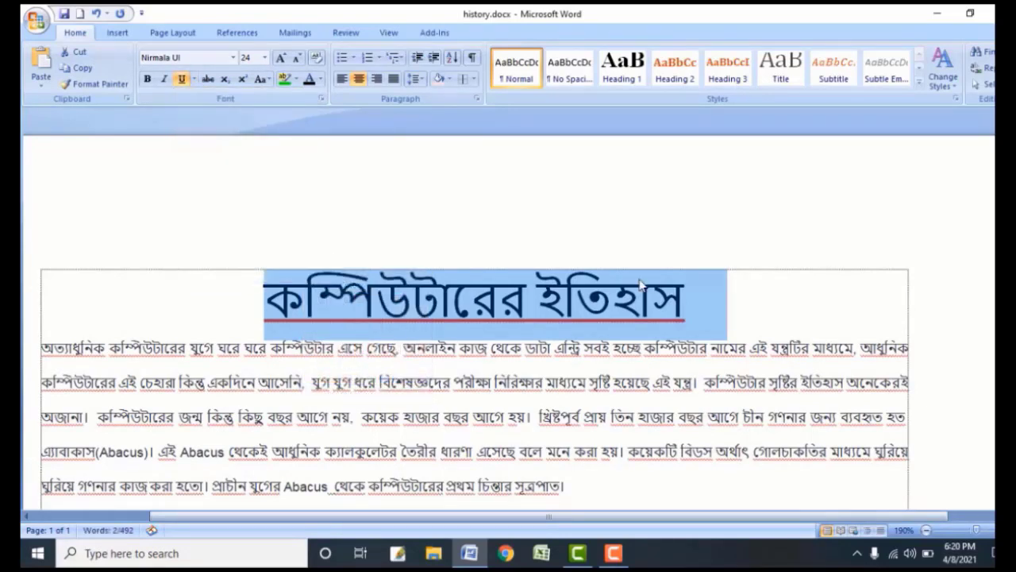
click(720, 309)
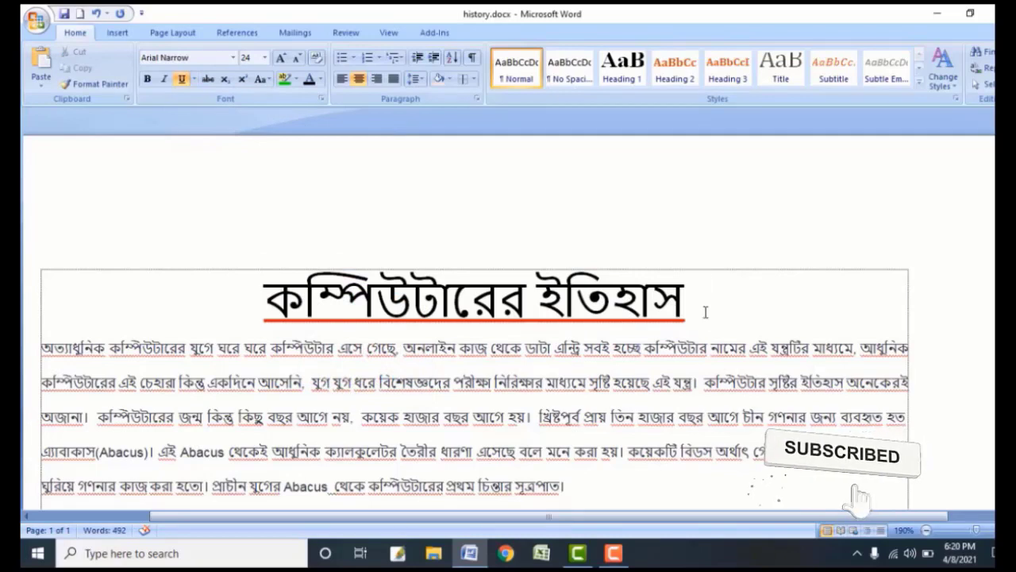
Set the title's underline color back to Automatic and remove the underline from the title.
drag(717, 315, 349, 321)
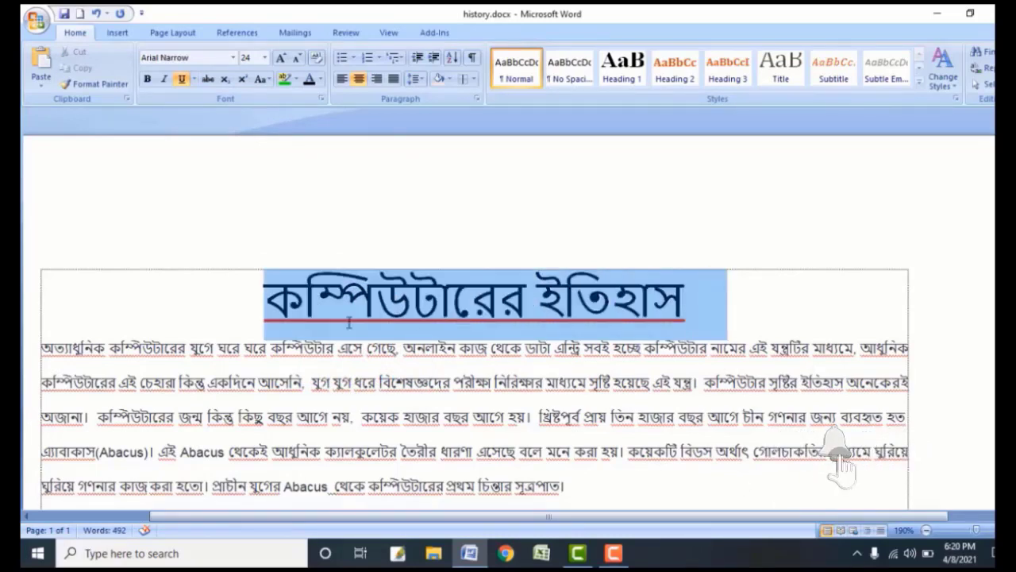
click(194, 80)
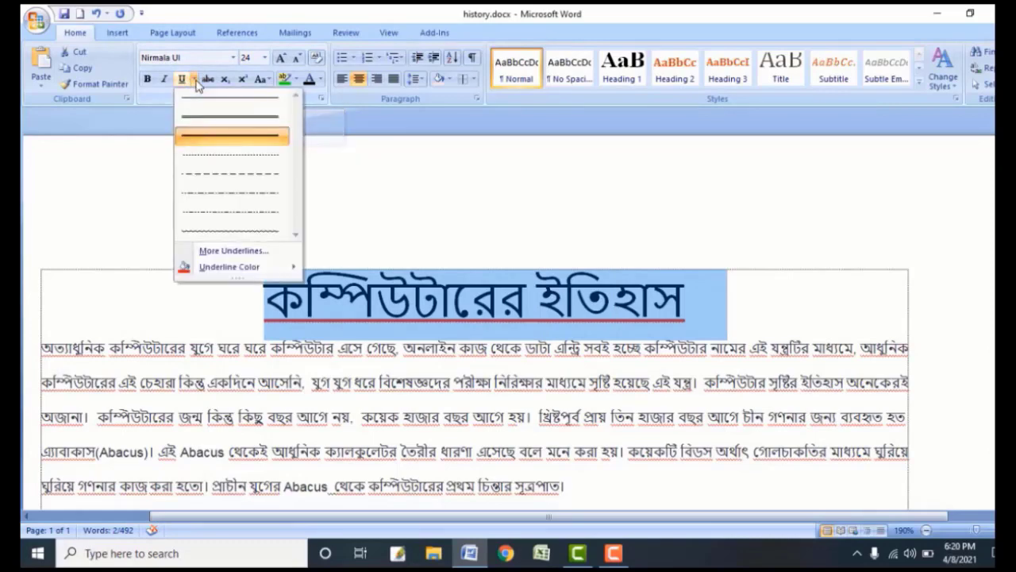
mouse_move(229, 268)
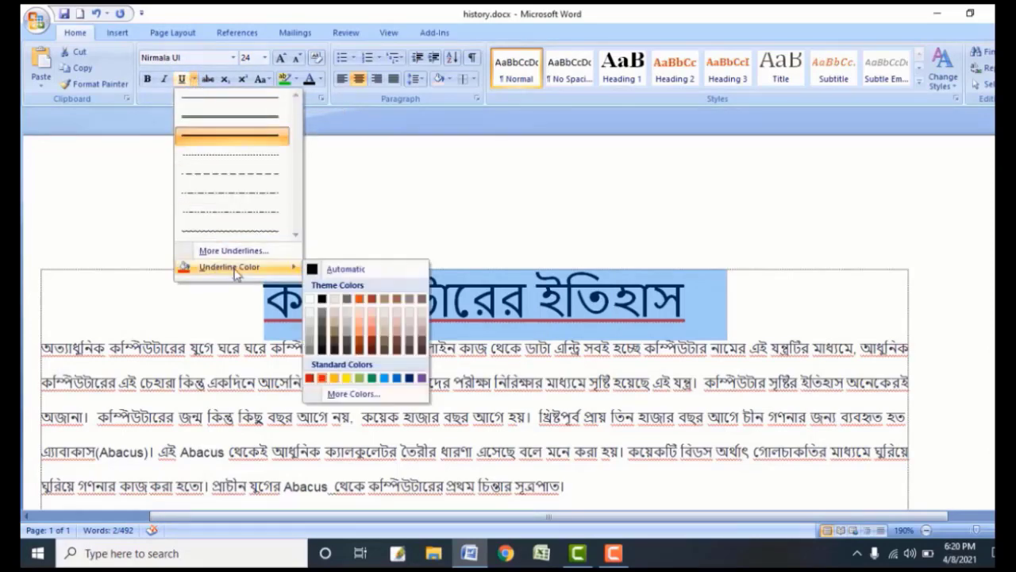
click(348, 270)
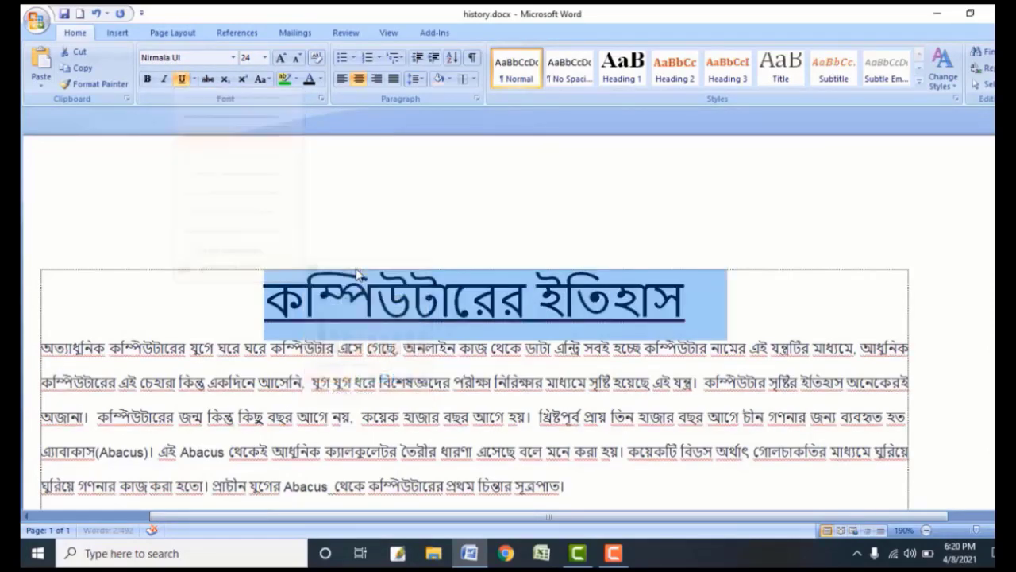
click(183, 80)
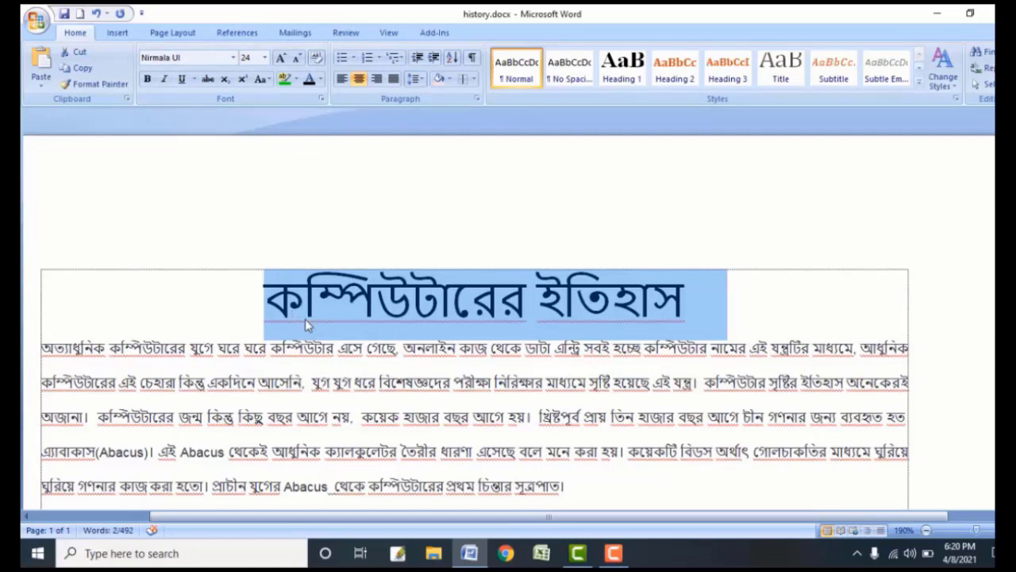
Try strikethrough on the whole title and remove the strikethrough again.
click(417, 315)
key(Left)
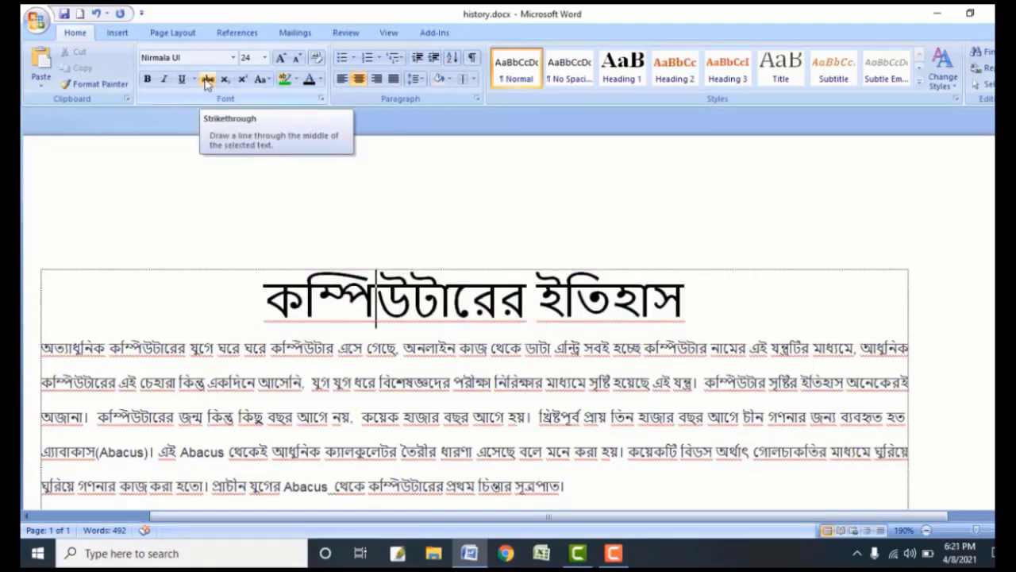
key(Left)
key(Left)
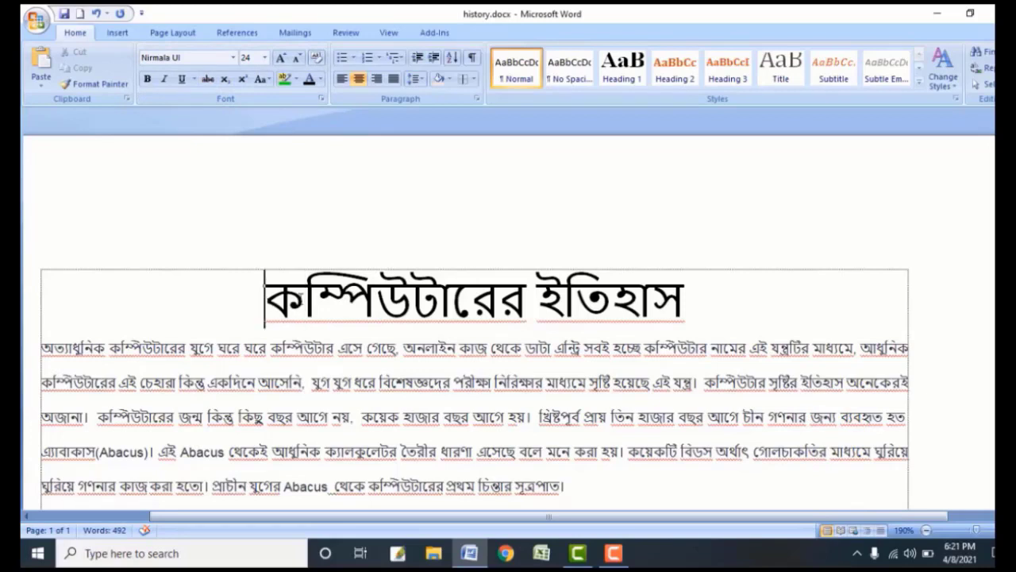
drag(271, 297, 713, 304)
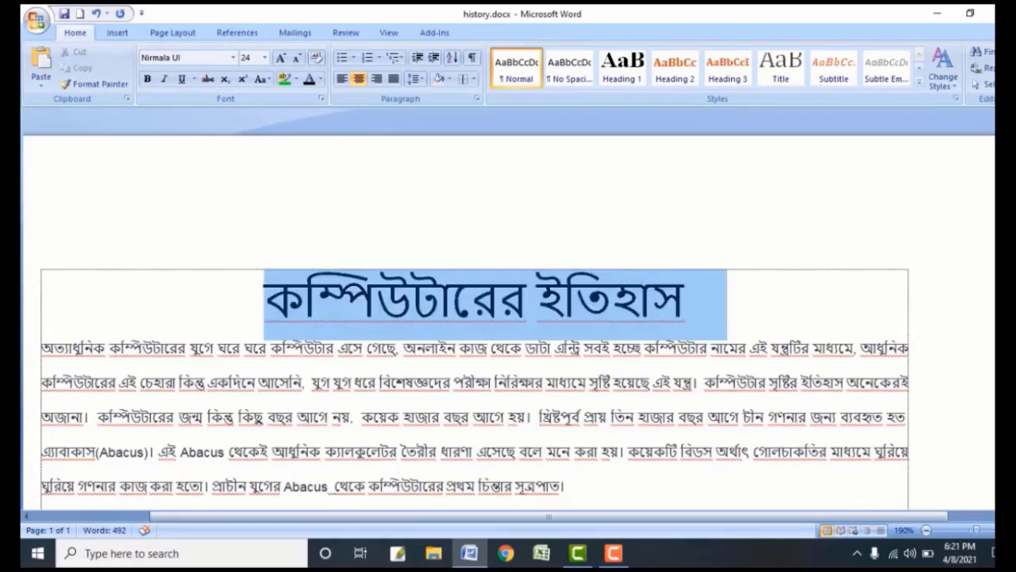
click(207, 80)
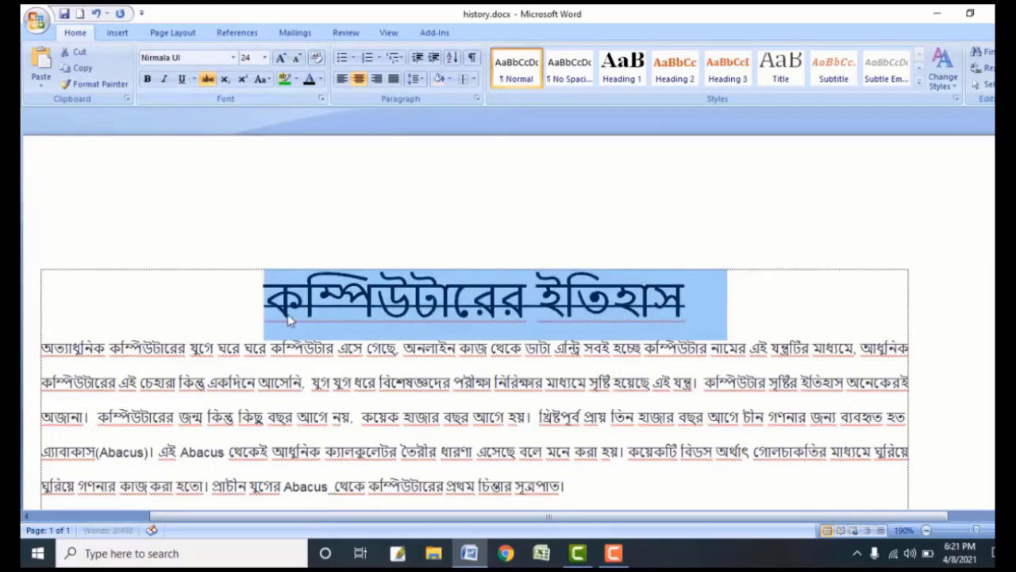
click(208, 80)
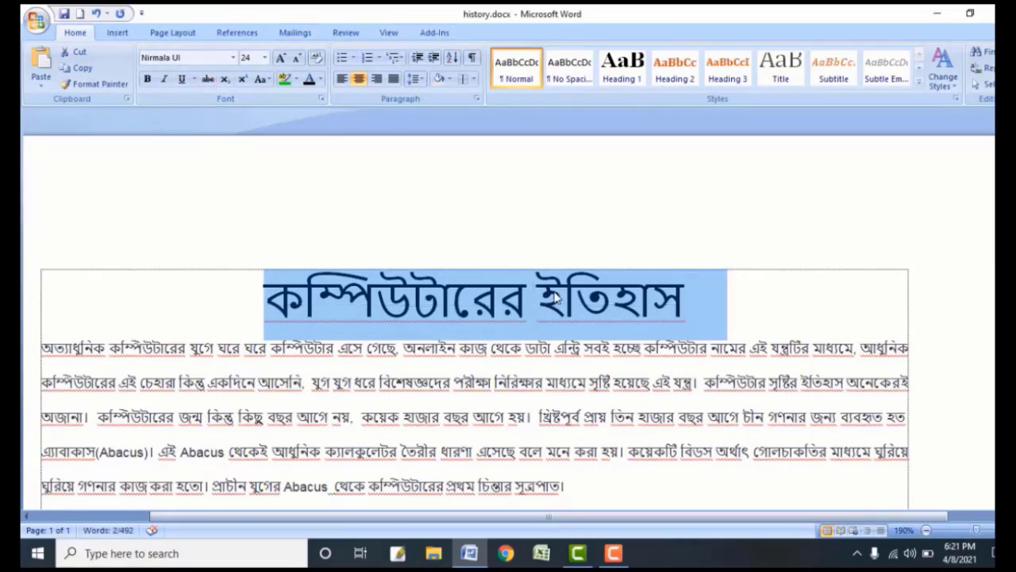
Write "A" followed by a superscript 2 on the empty line below the green-highlighted paragraph, and return to normal text.
scroll(556, 296, down, 10)
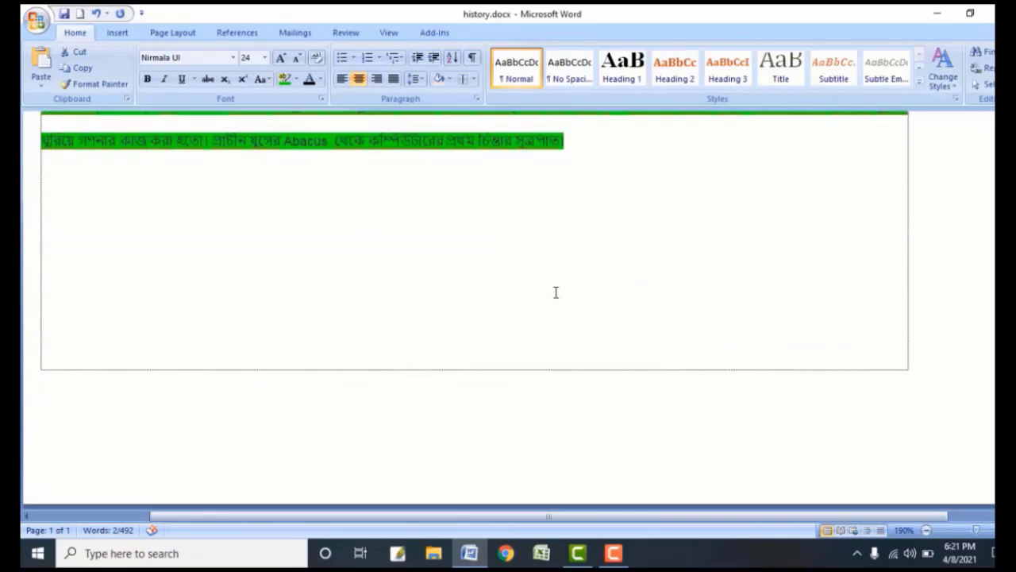
click(555, 292)
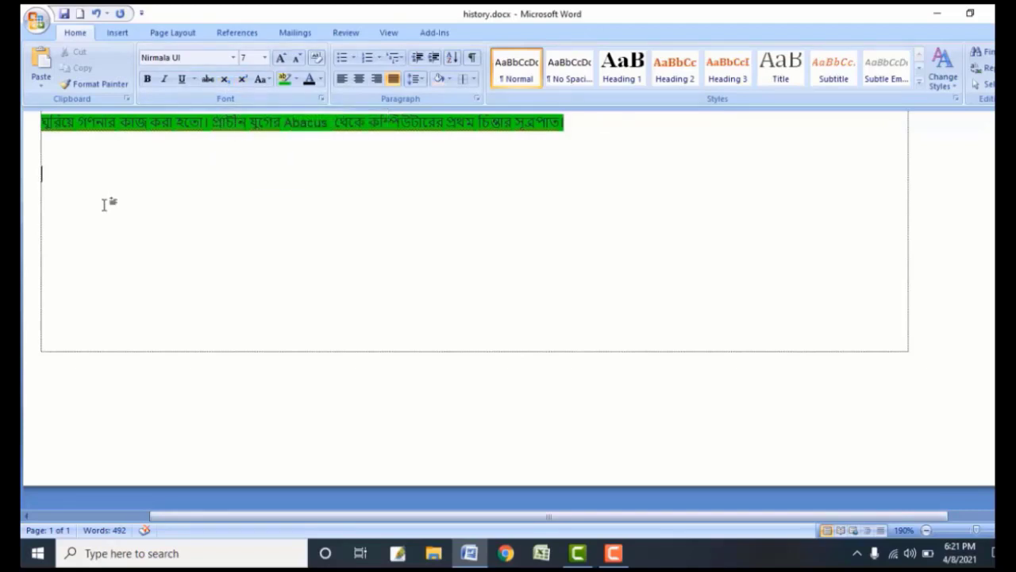
text(A)
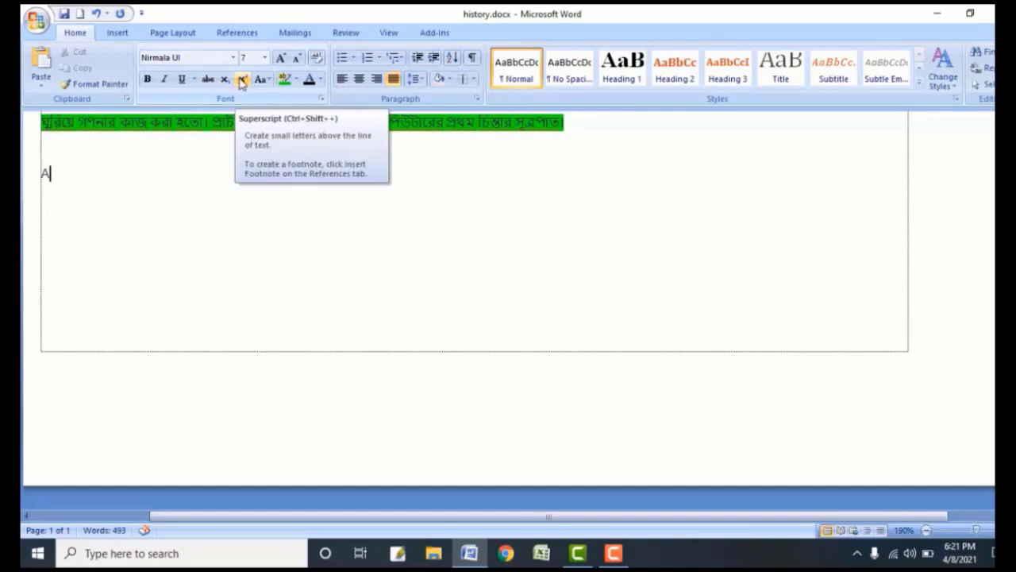
click(243, 79)
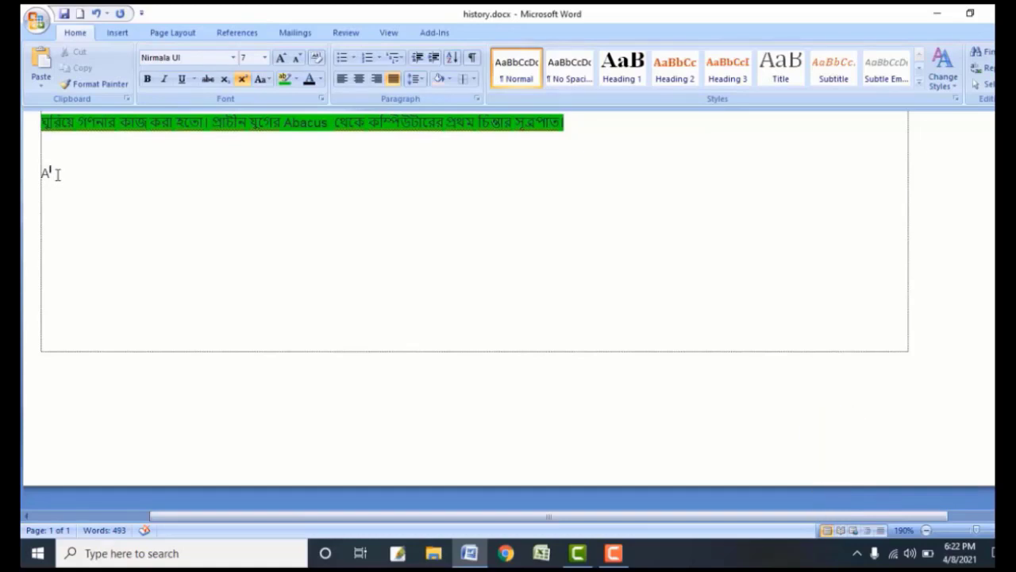
text(2-)
click(244, 82)
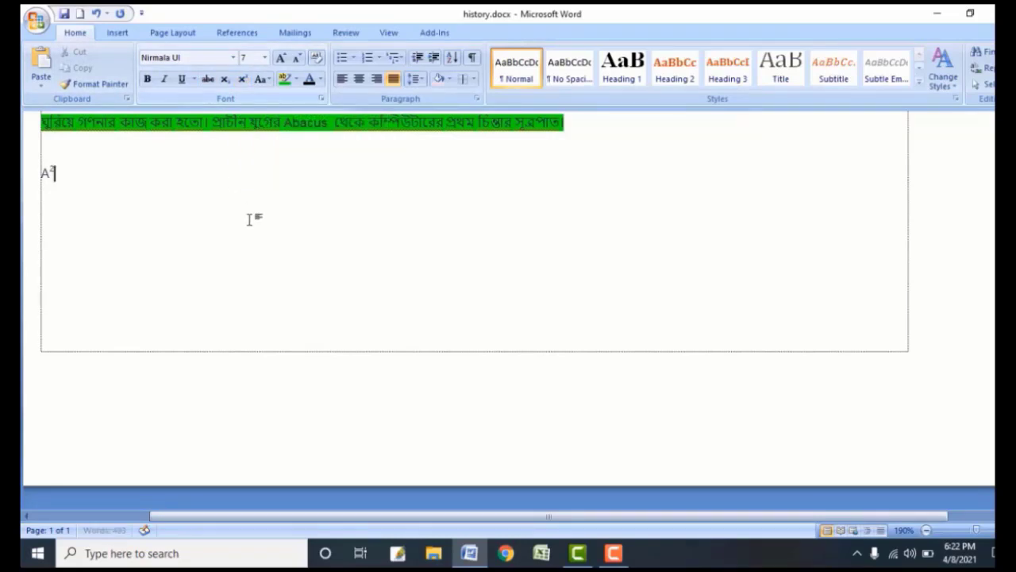
Append "+B" with a superscript 2 to the expression, and switch superscript off.
text(+)
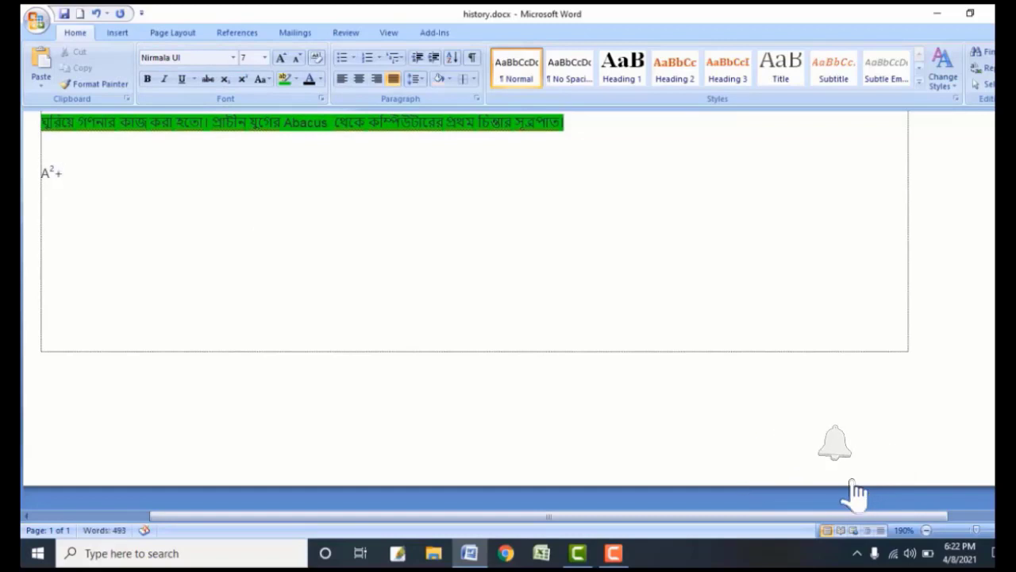
text(B)
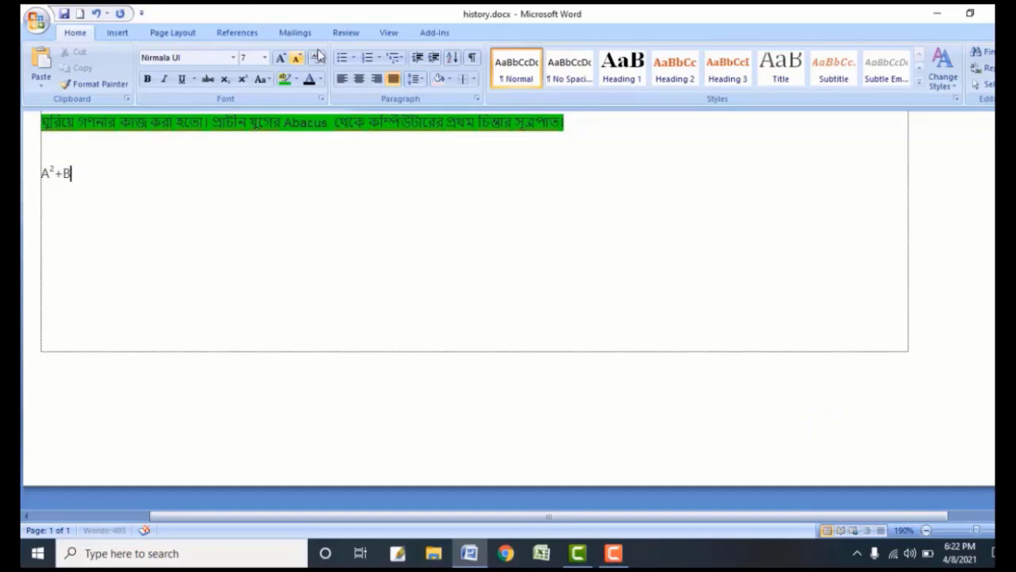
click(243, 79)
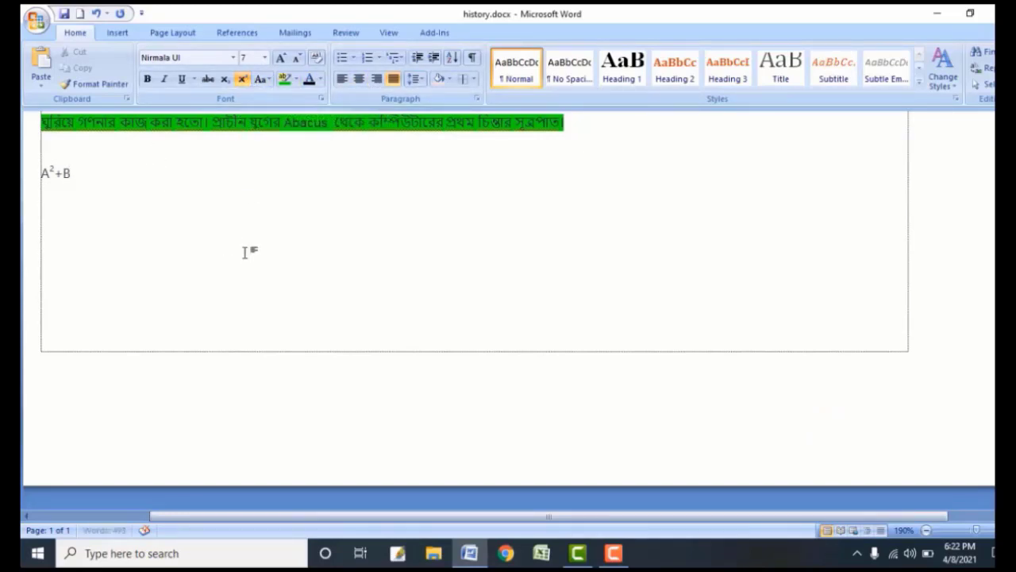
text(2)
click(243, 80)
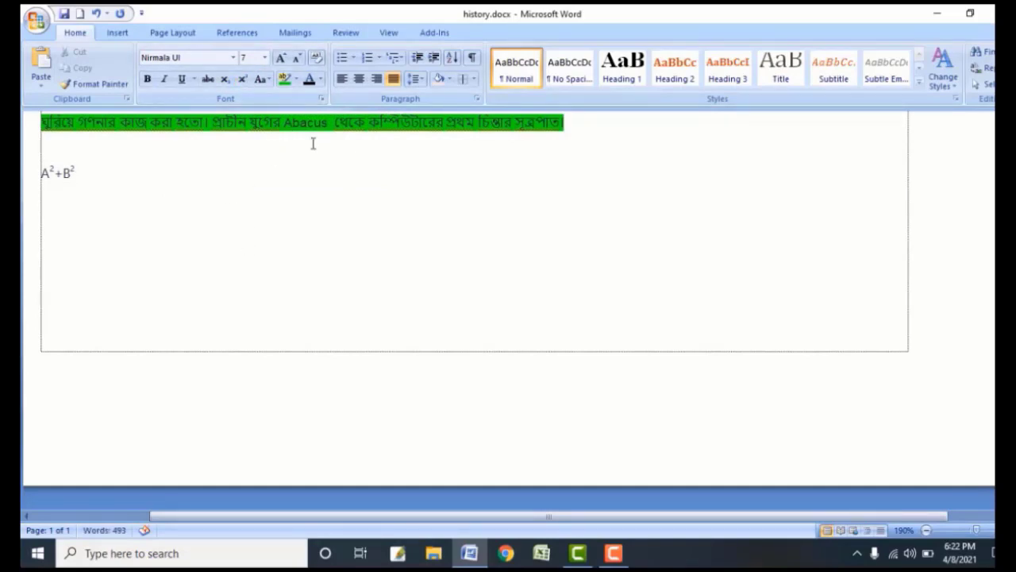
Append "-H₂O" to the expression, formatting only its 2 as subscript.
text(-H)
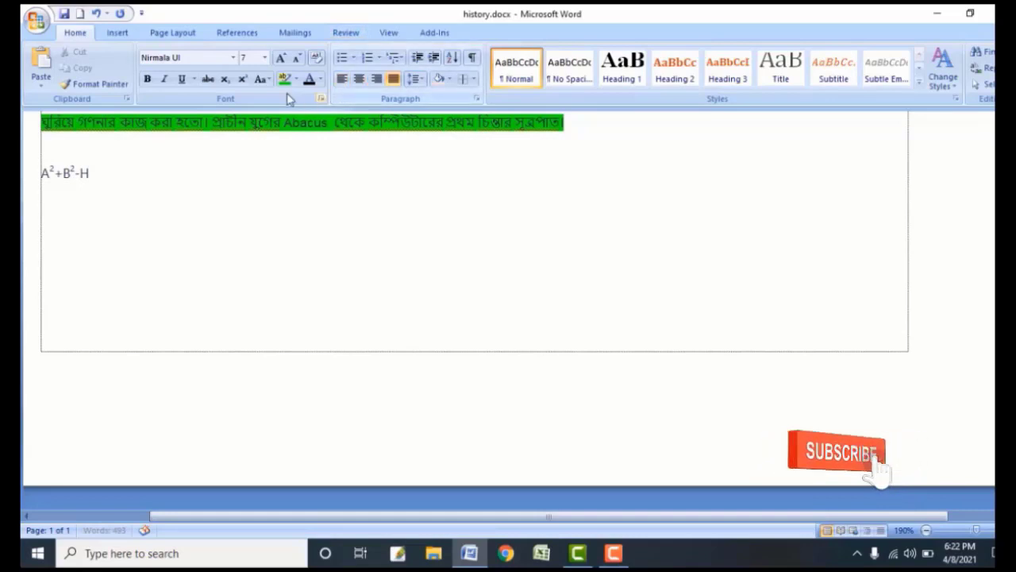
click(225, 81)
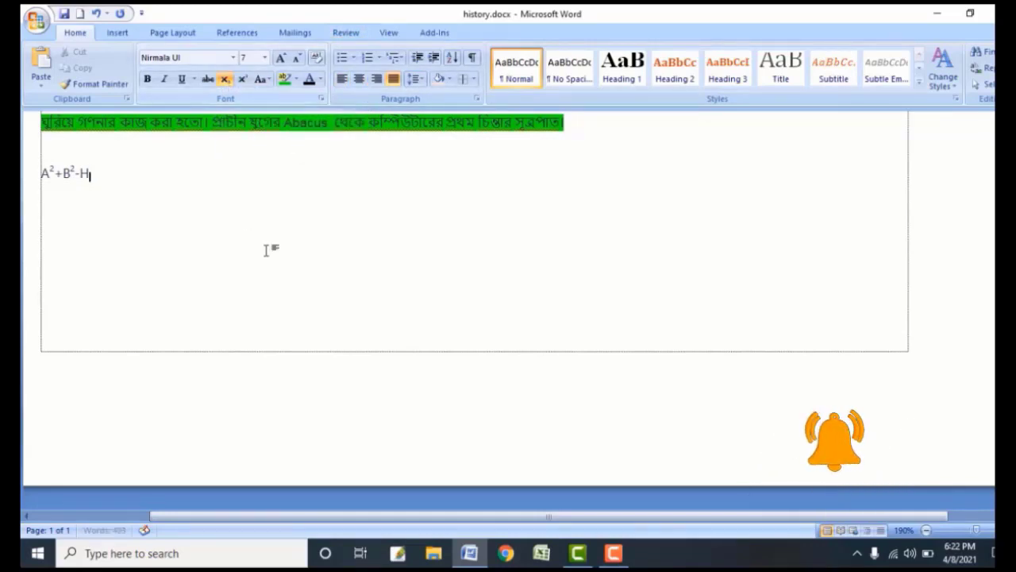
text(2)
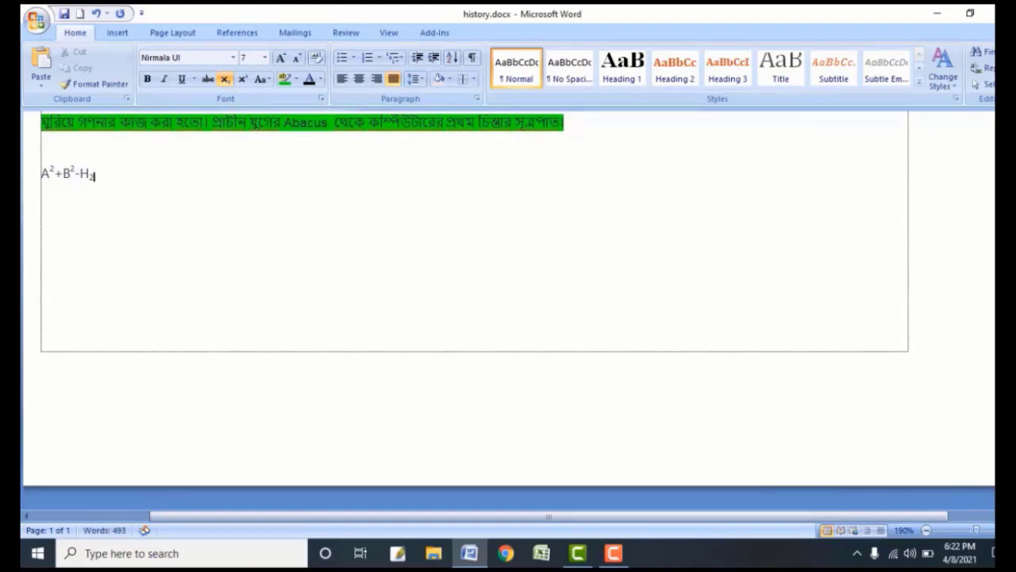
click(227, 82)
text(O)
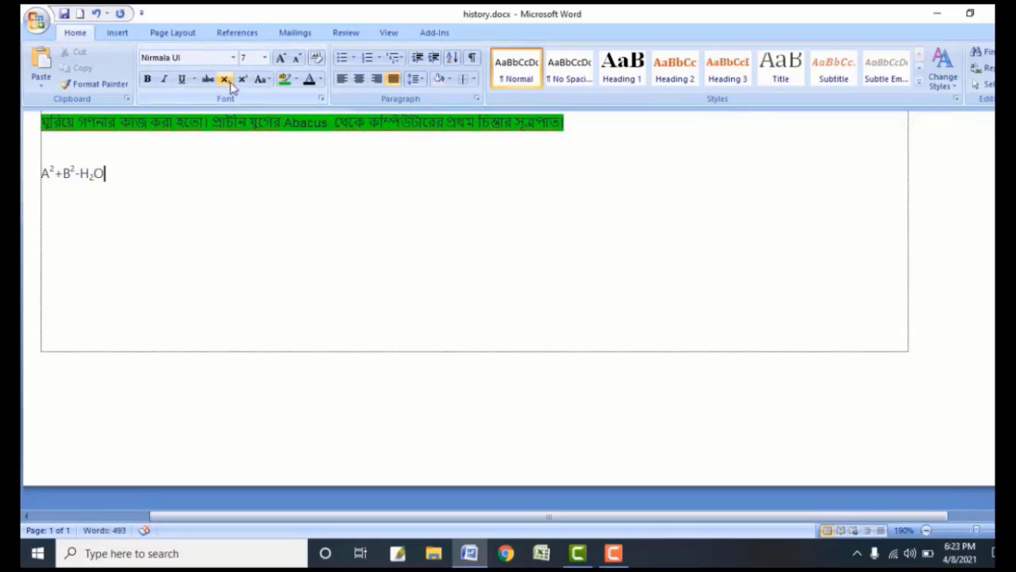